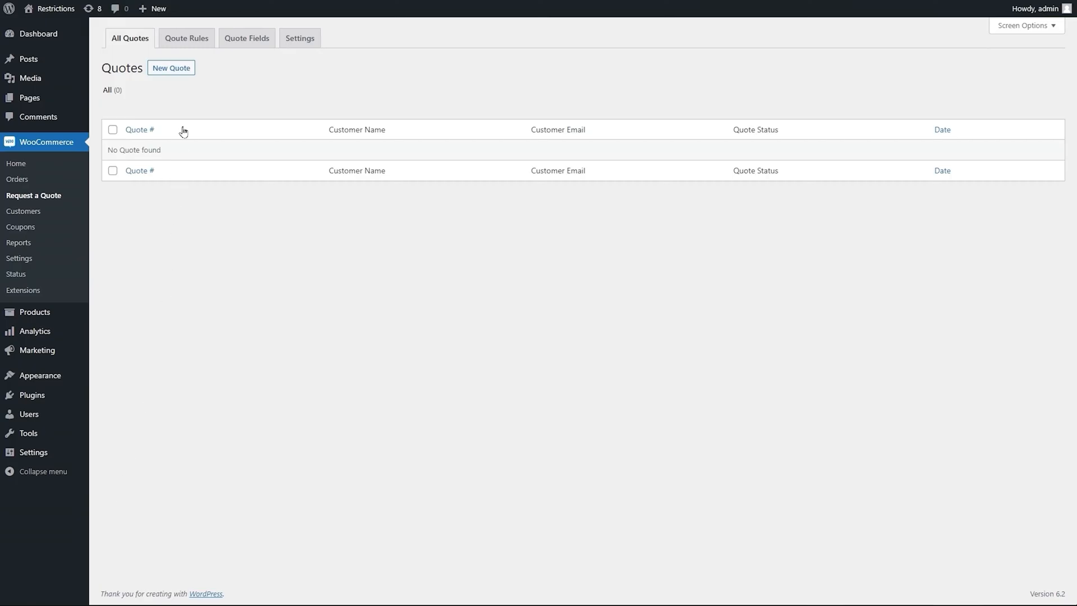
- Switch from the empty quotes list to the Quote Rules section
left_click(189, 38)
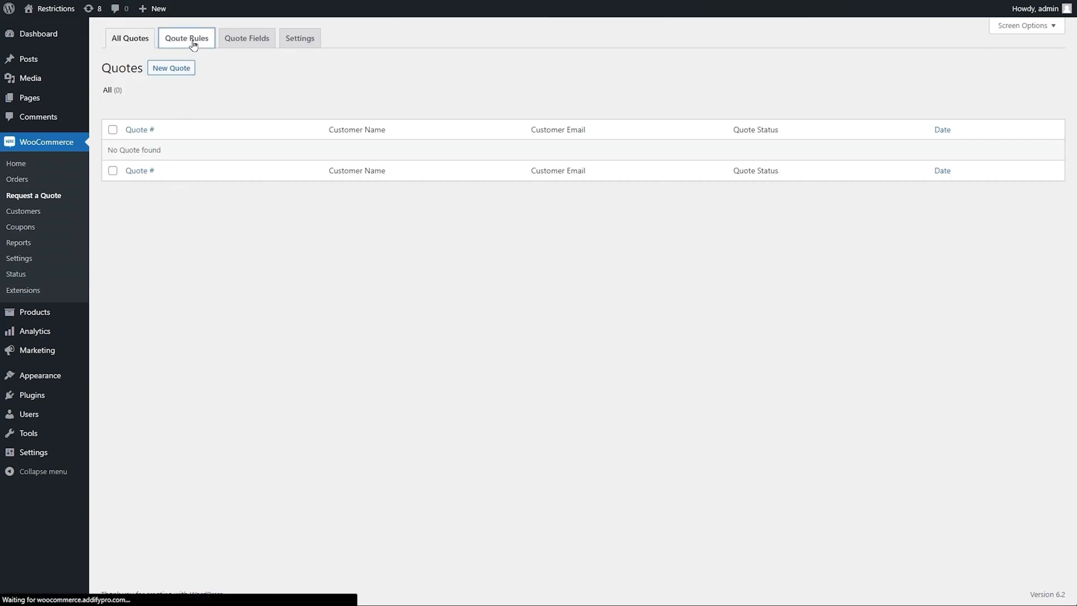
- Add a new quote rule draft titled 'Quote rule for B2B users'
left_click(268, 69)
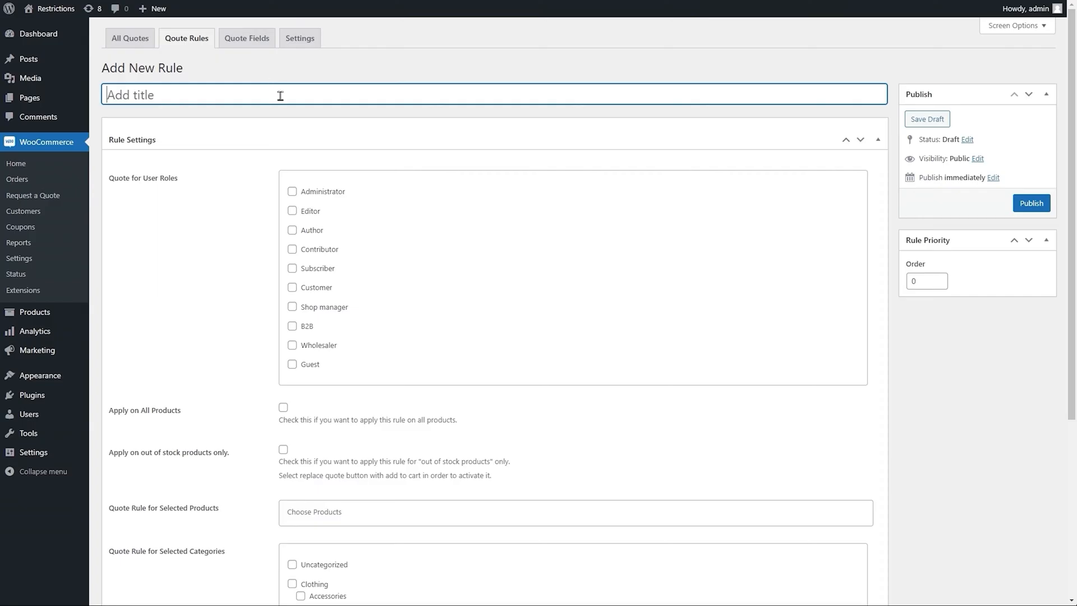
type("Quote rule for B2B users")
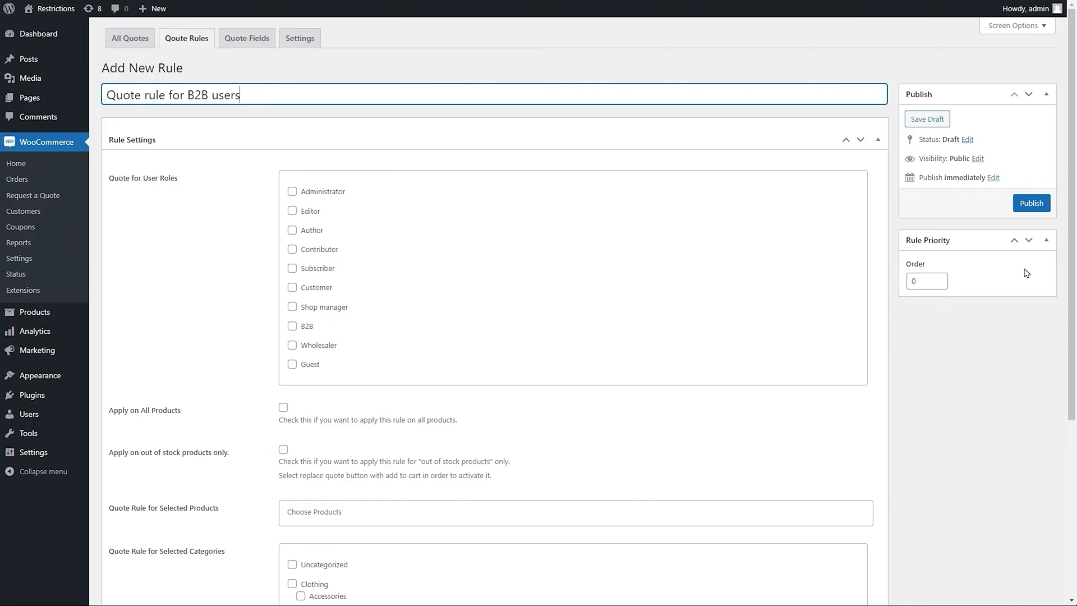
left_click_drag(1069, 258, 1069, 428)
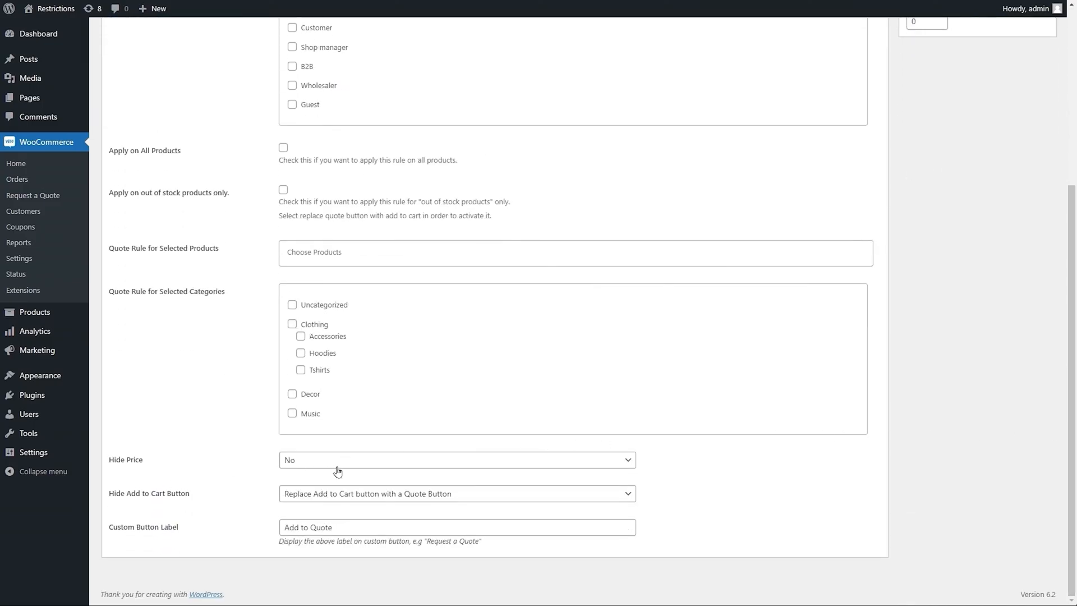
- Set Hide Price to Yes and keep Add to Cart with an added custom button
left_click(380, 460)
left_click(380, 483)
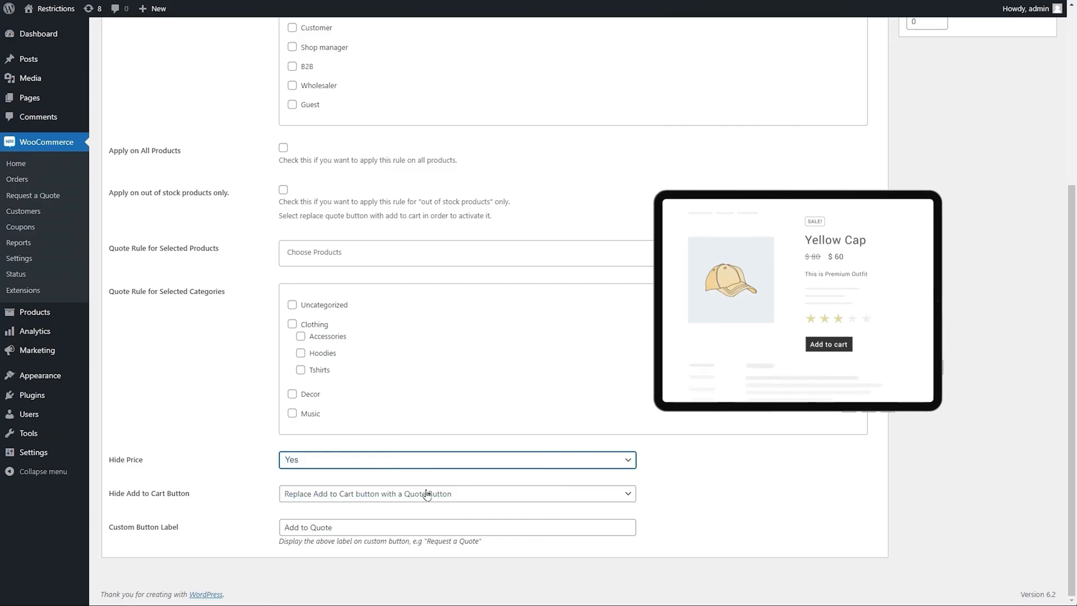
left_click(468, 495)
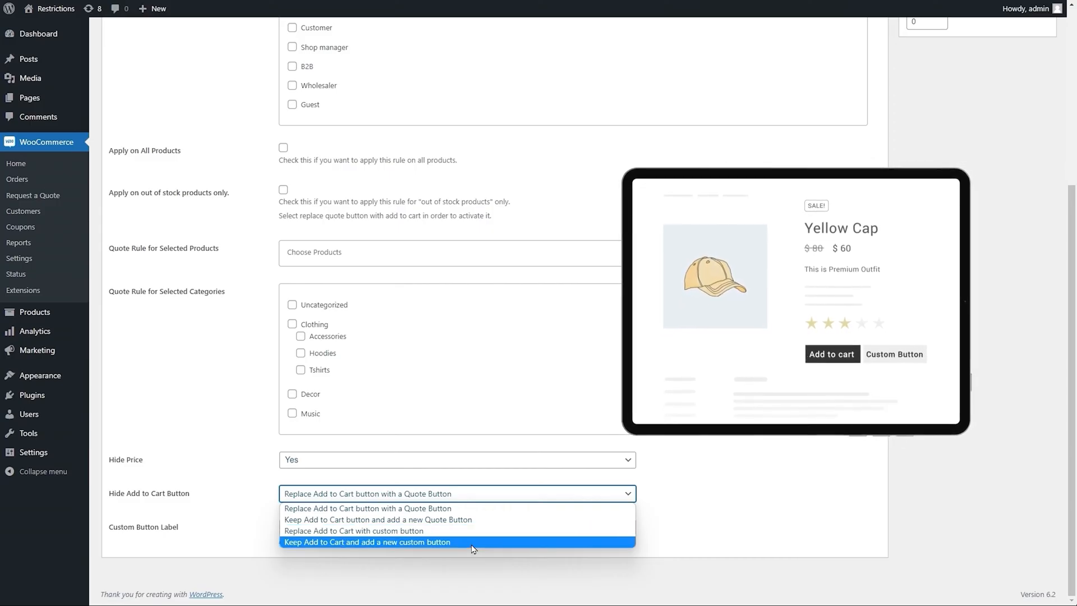
left_click(473, 542)
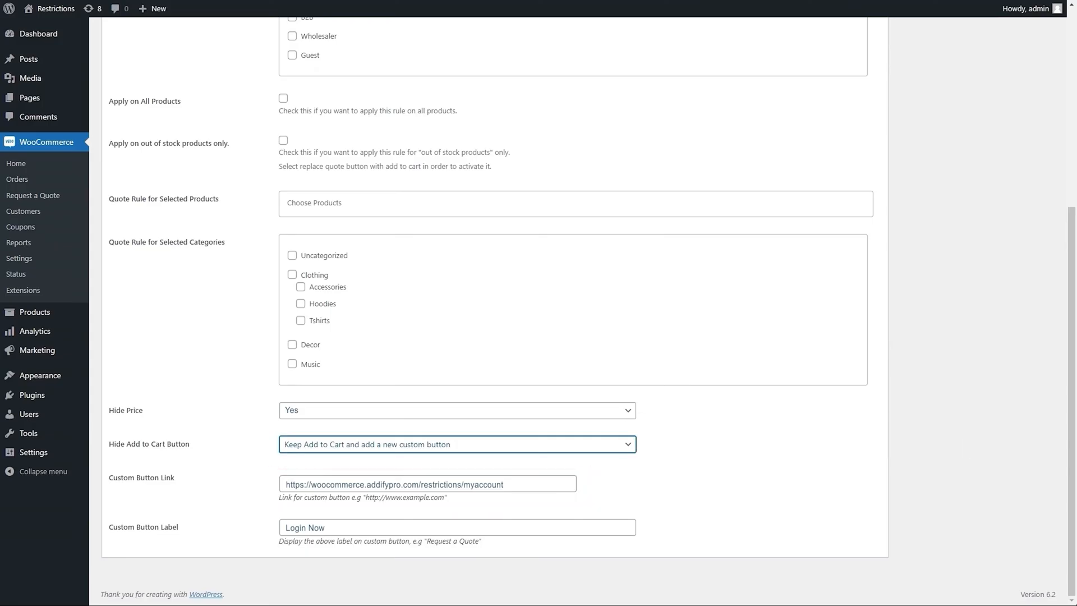
left_click_drag(1073, 453, 1073, 245)
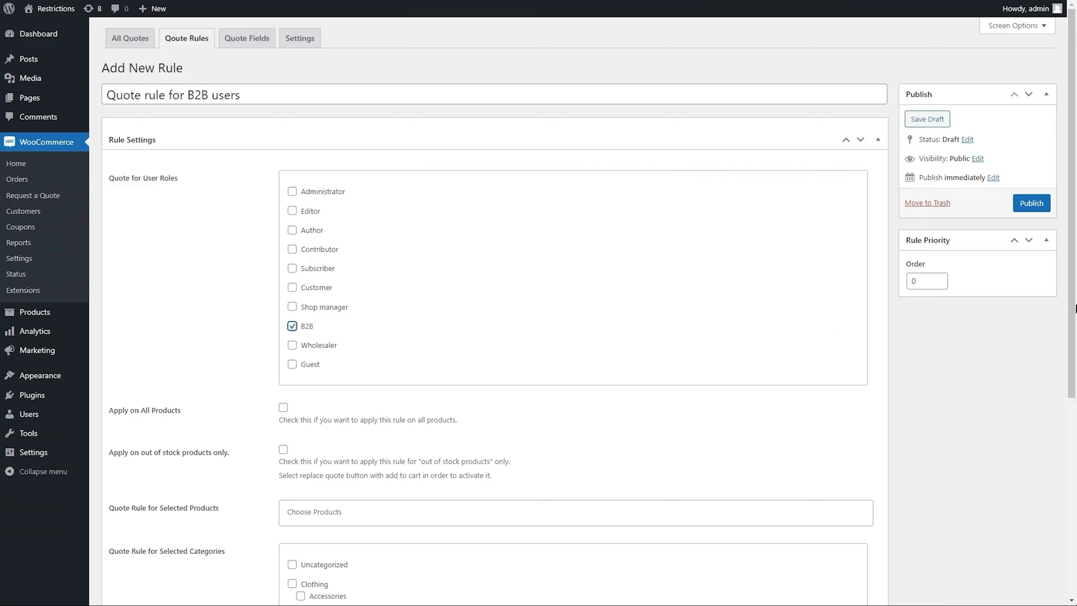
left_click_drag(1074, 309, 1073, 505)
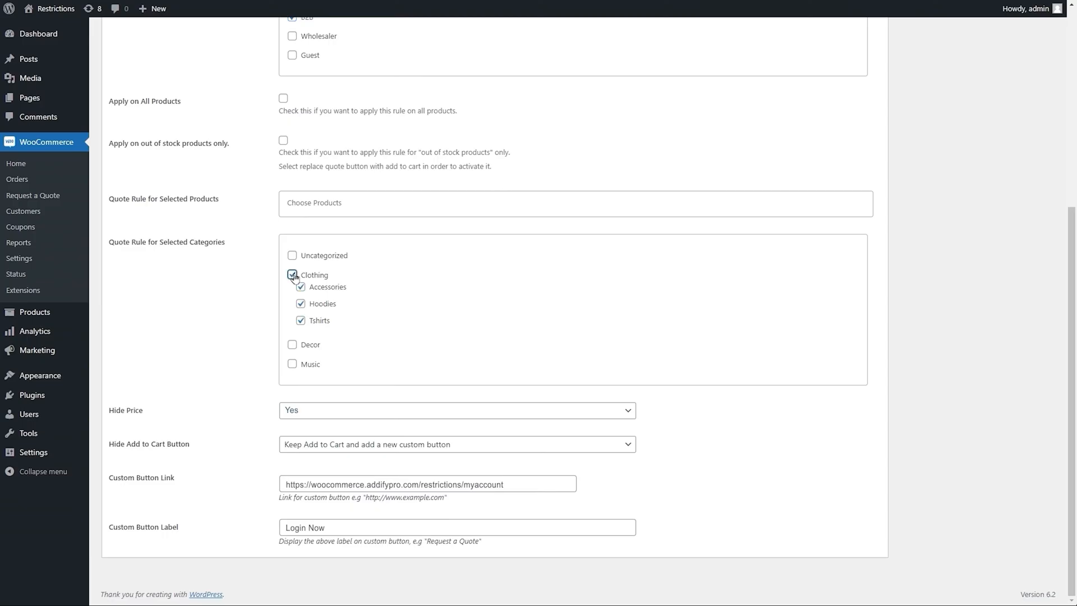
- Set Hide Price to No, replace Add to Cart with a Quote Button, and publish the rule
left_click(418, 411)
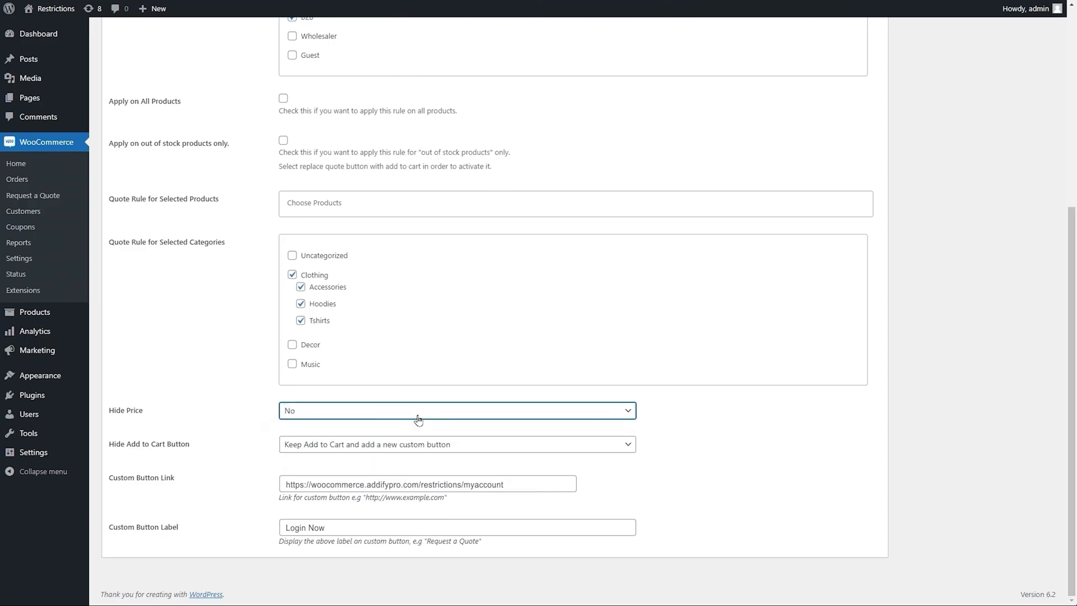
left_click(463, 446)
left_click(461, 460)
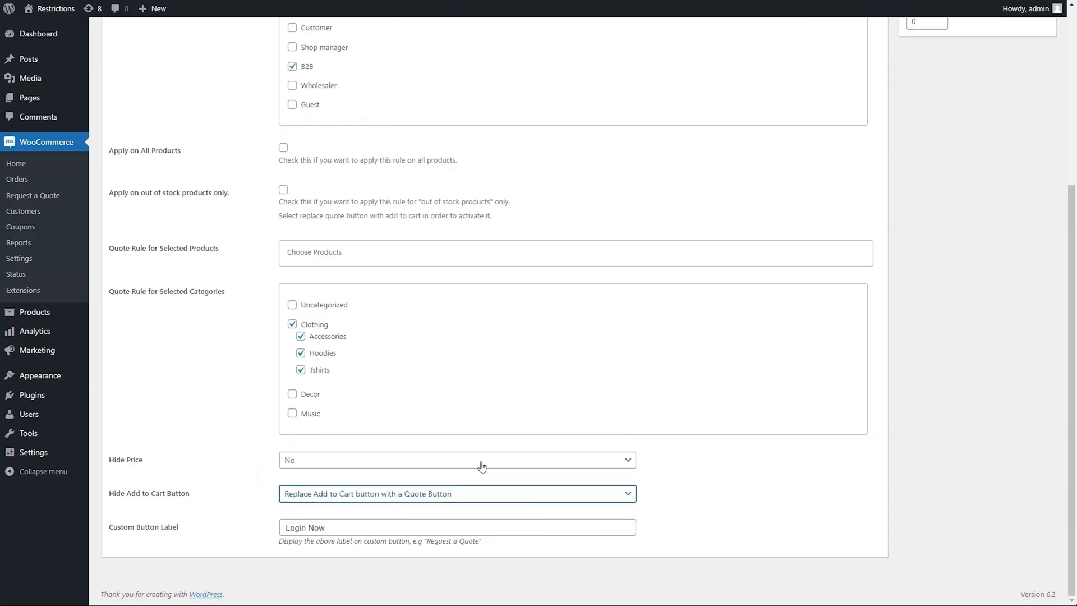
left_click_drag(1073, 392, 1073, 181)
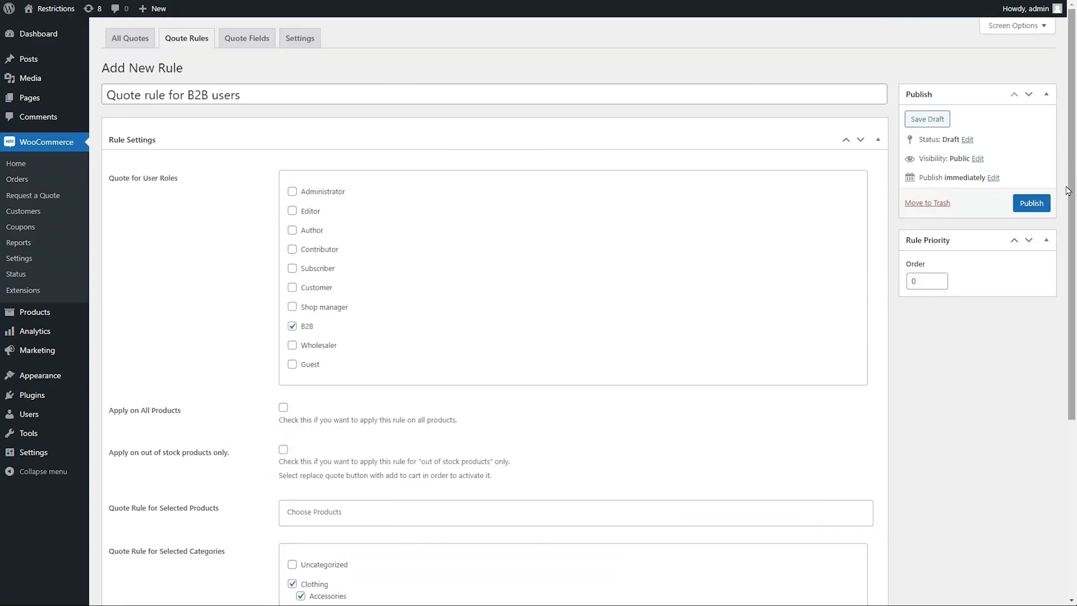
left_click(1032, 203)
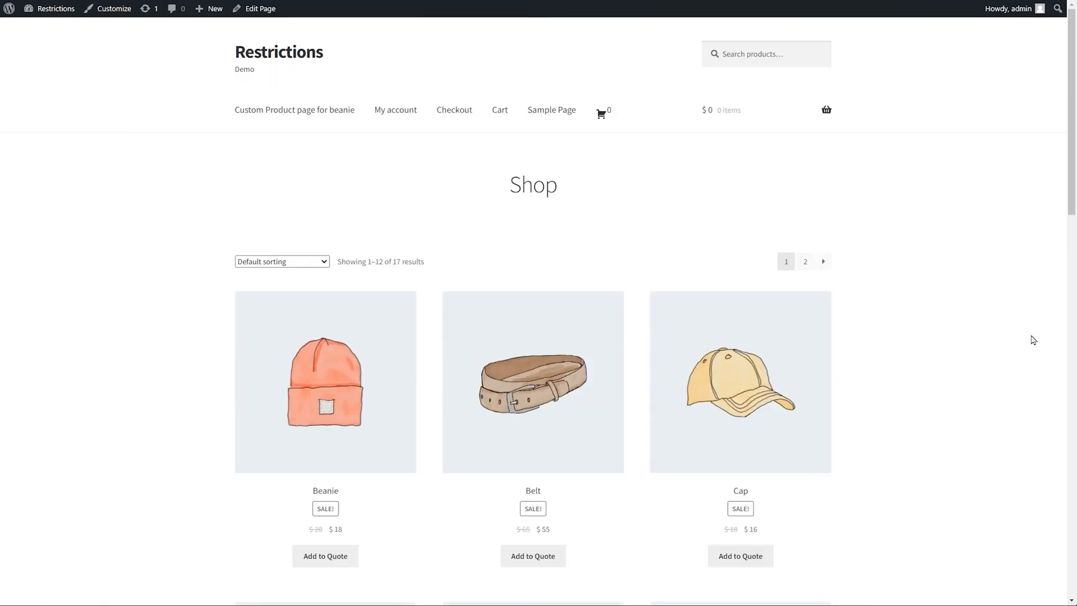
left_click_drag(1072, 168, 1075, 320)
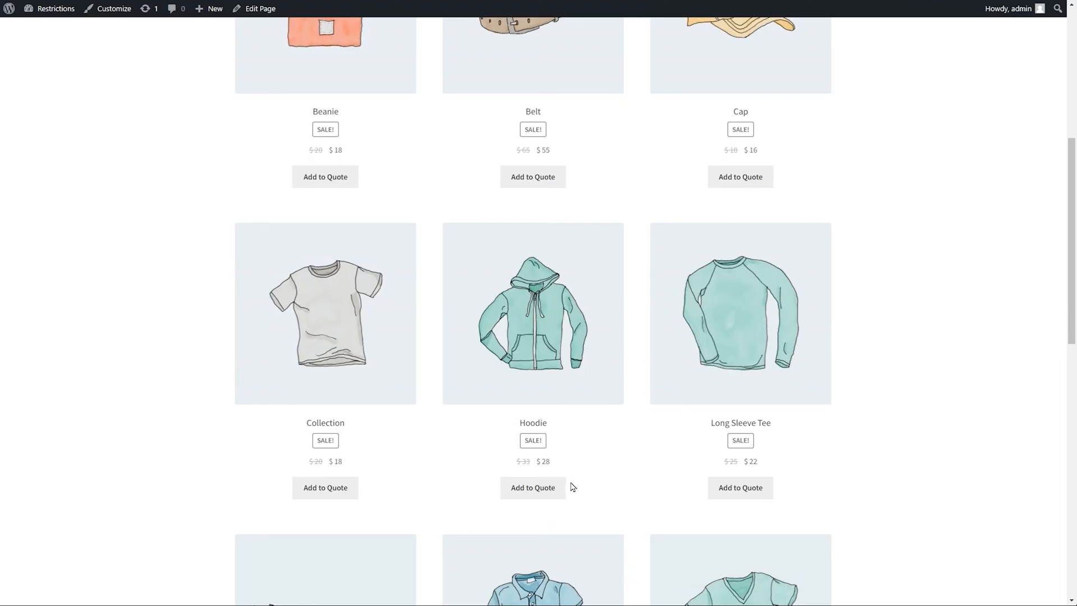
- View the Hoodie product's quote button, then return to the admin Quote Fields list
left_click(588, 375)
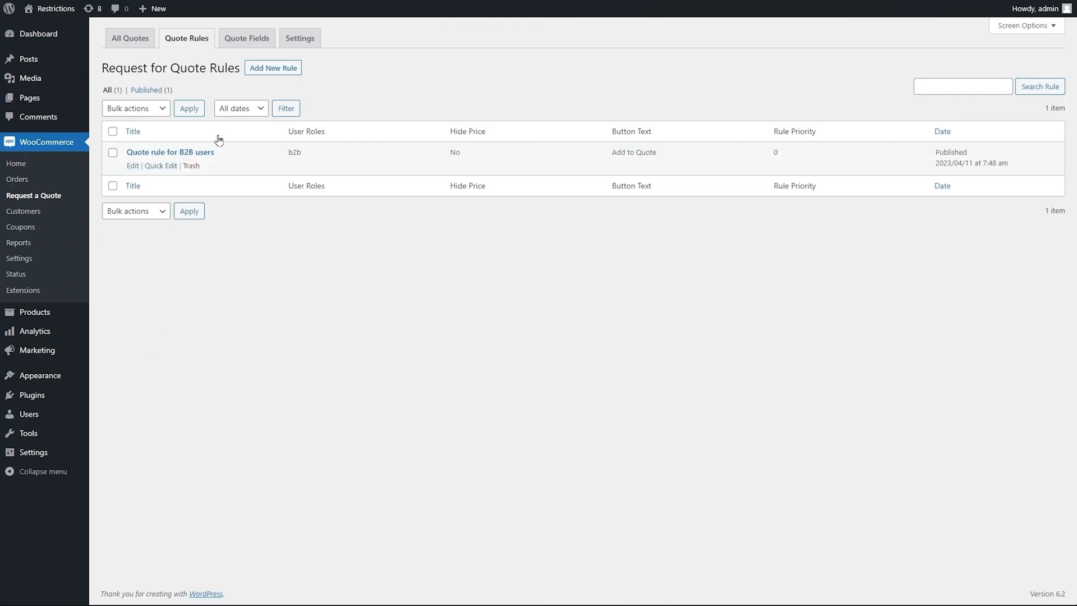
left_click(246, 38)
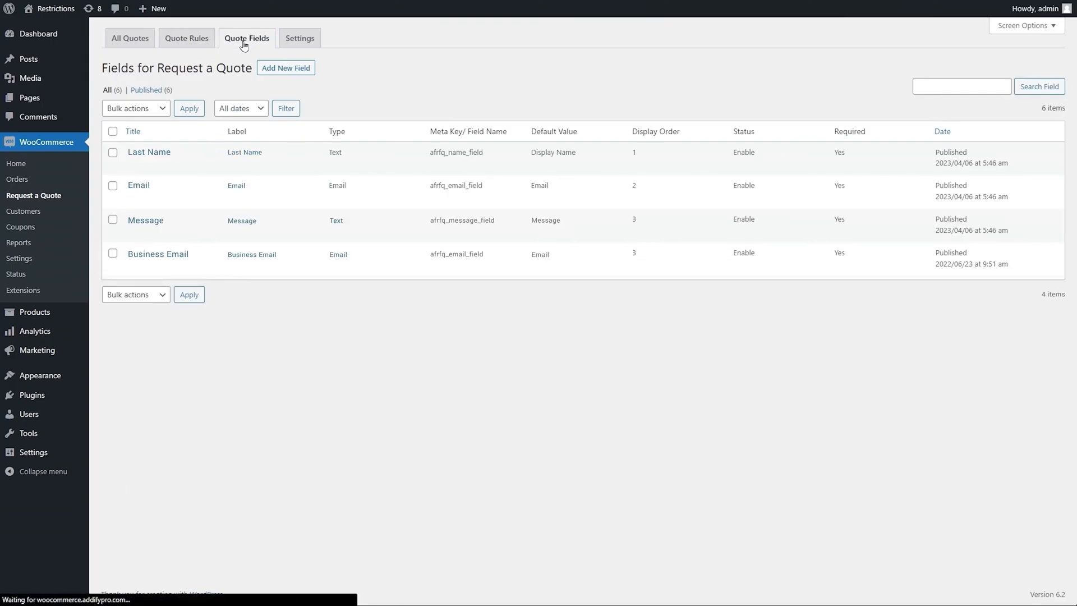
- Start a new quote field titled First Name and review the type and default-value choices
left_click(281, 71)
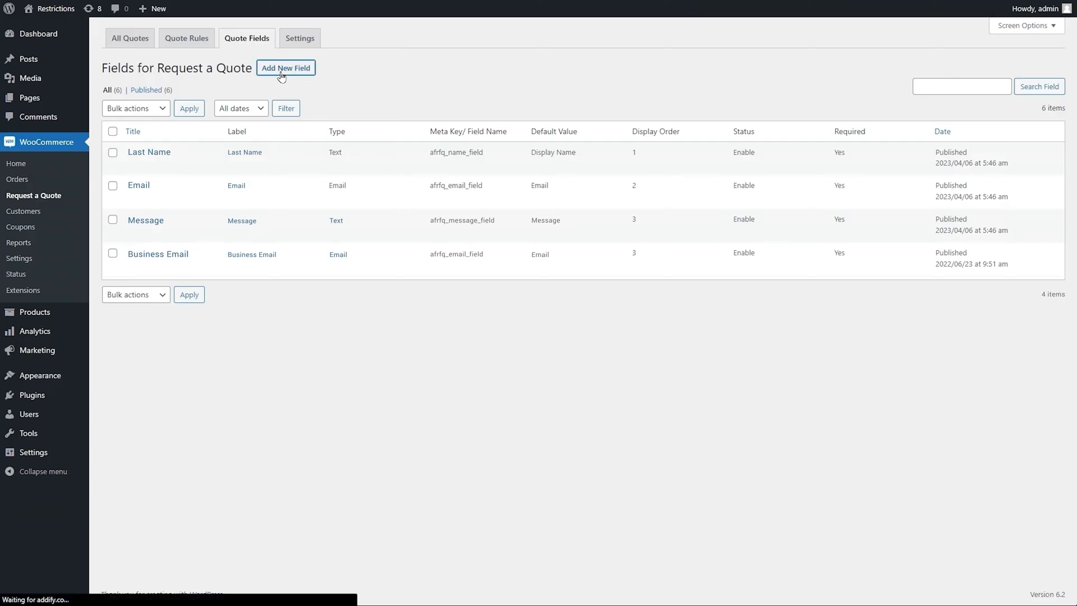
left_click(335, 95)
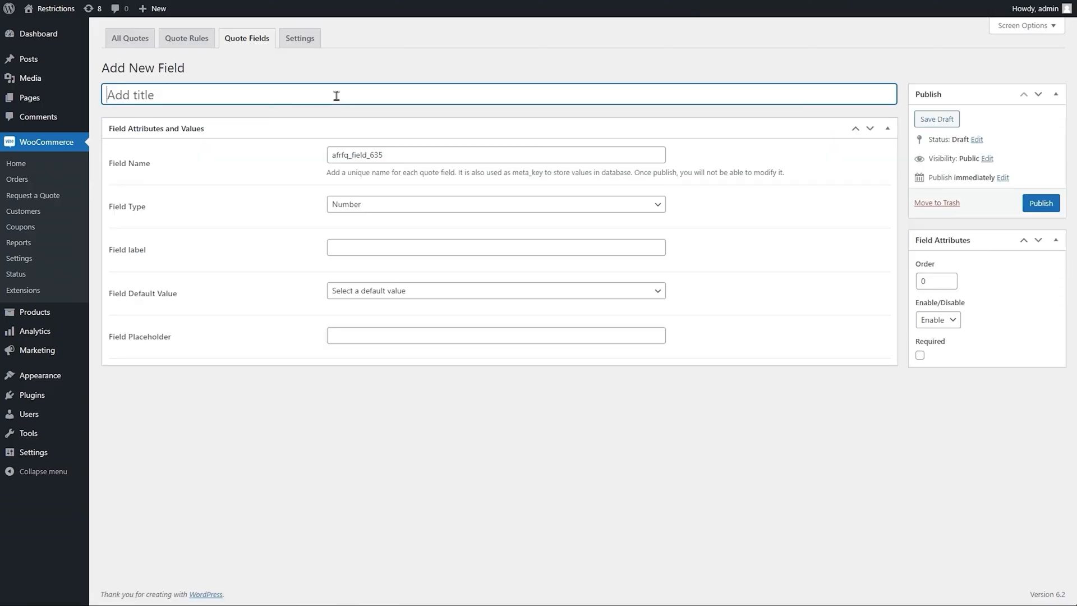
type("First Name")
left_click(452, 209)
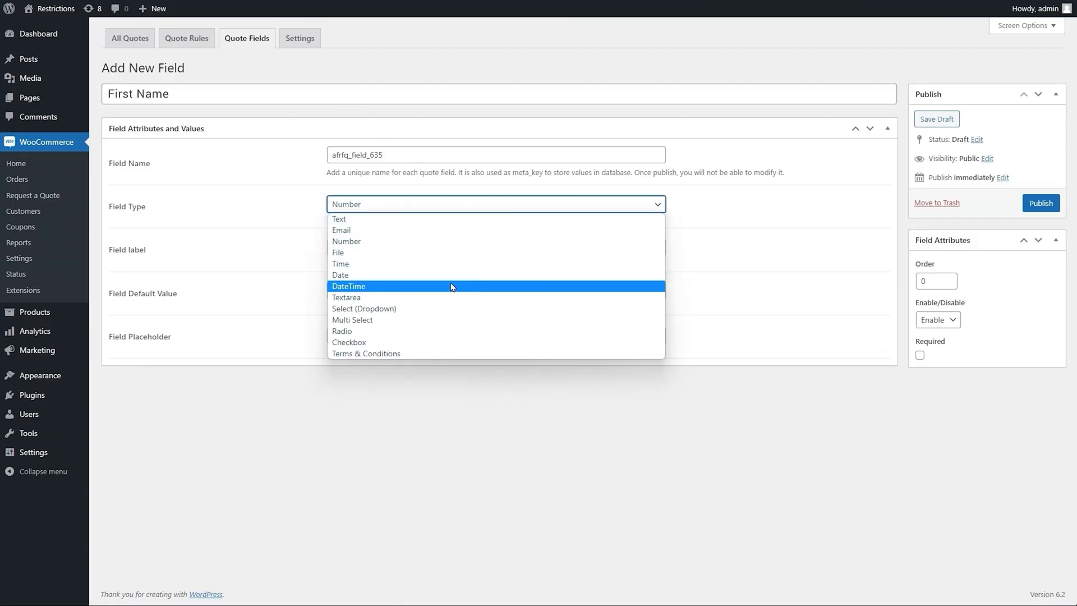
left_click(452, 207)
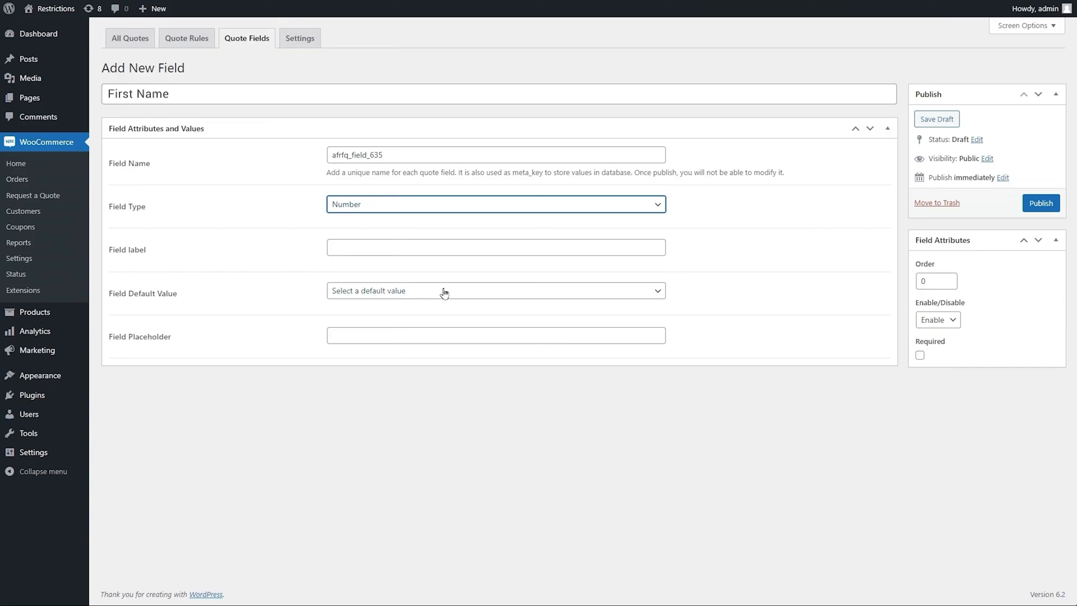
left_click(496, 291)
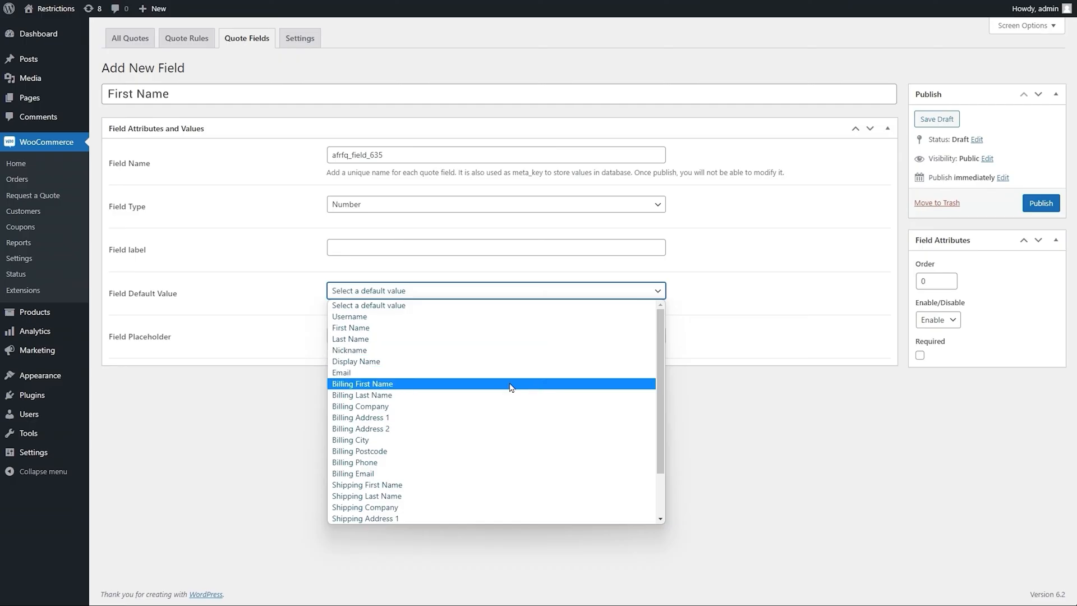
left_click(511, 299)
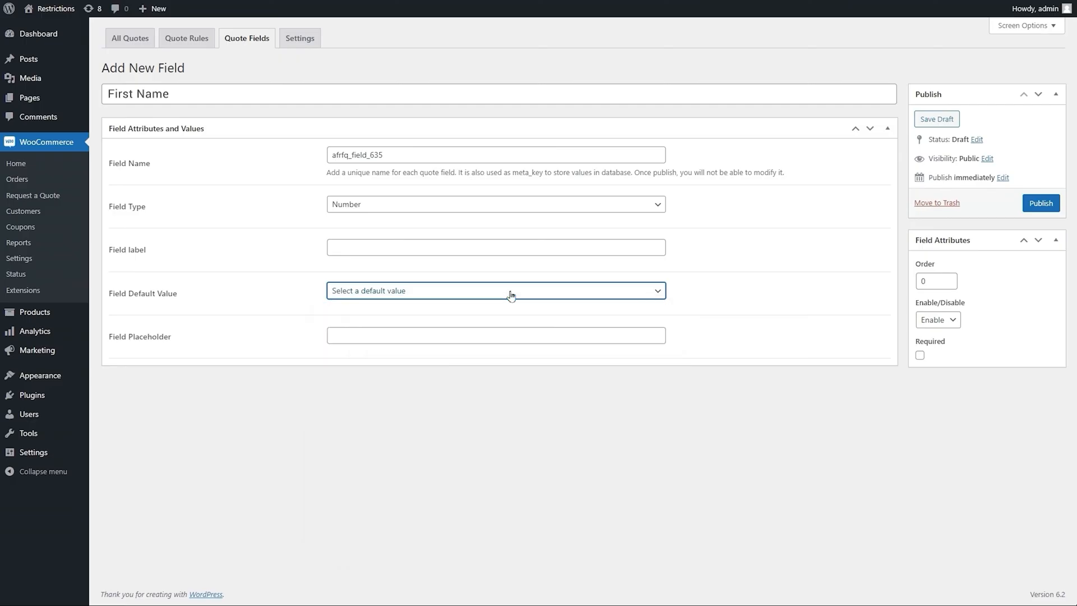
- Make it a Text field defaulting to First Name and publish it
left_click(488, 204)
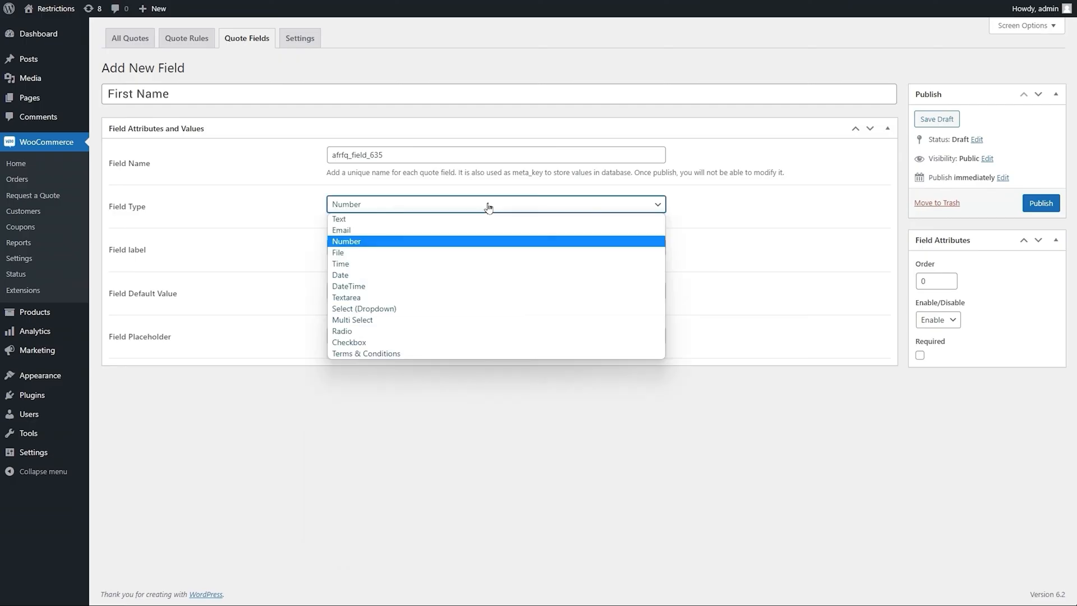
left_click(488, 222)
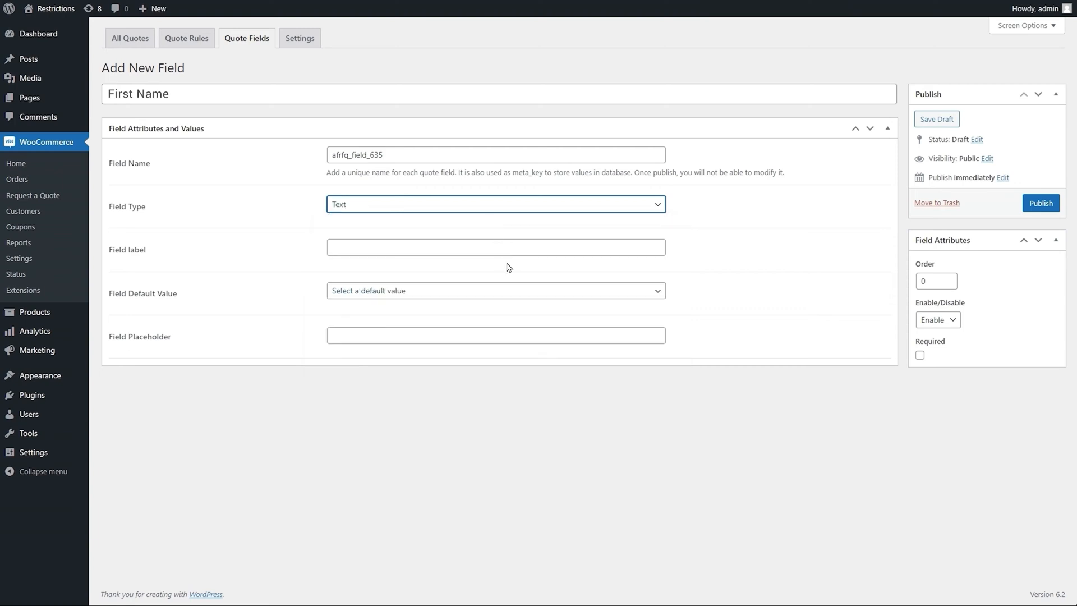
left_click(519, 292)
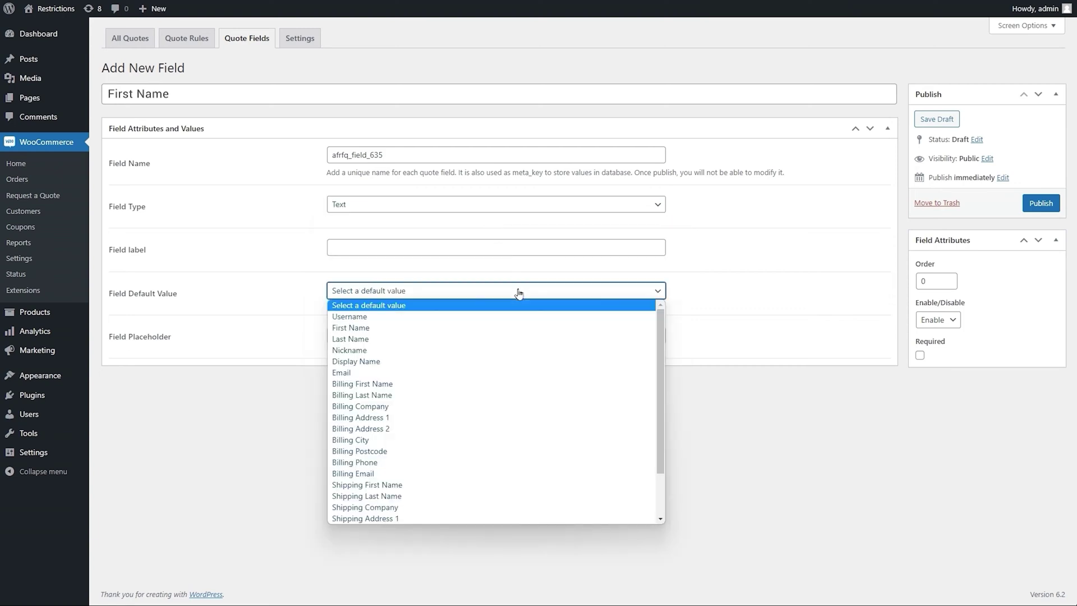
left_click(519, 327)
left_click(732, 266)
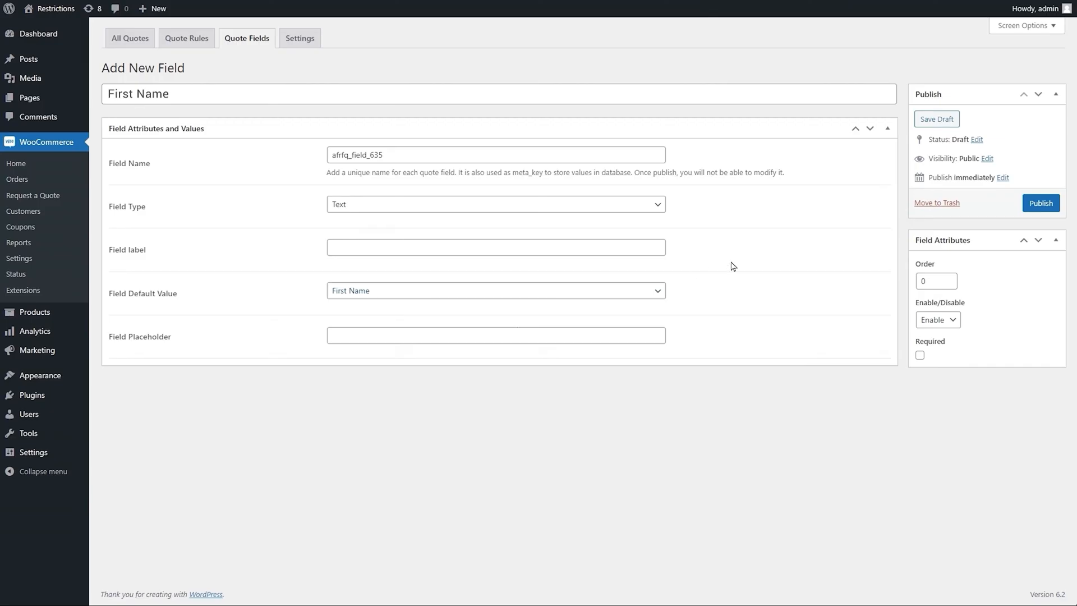
left_click(1036, 204)
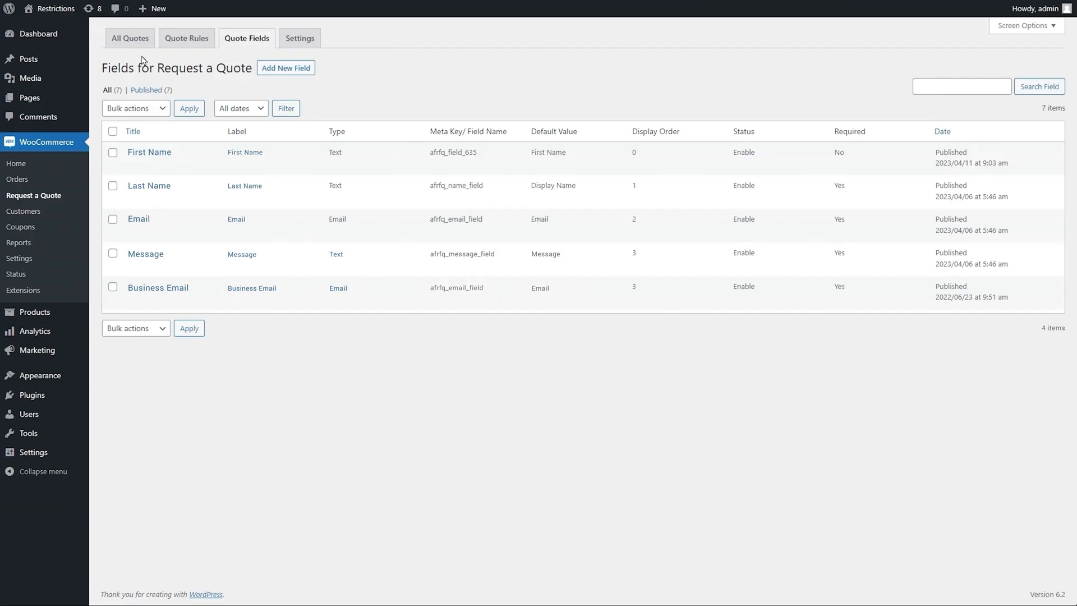
- On the storefront, add the Cap product to the quote
mouse_move(53, 9)
left_click(40, 28)
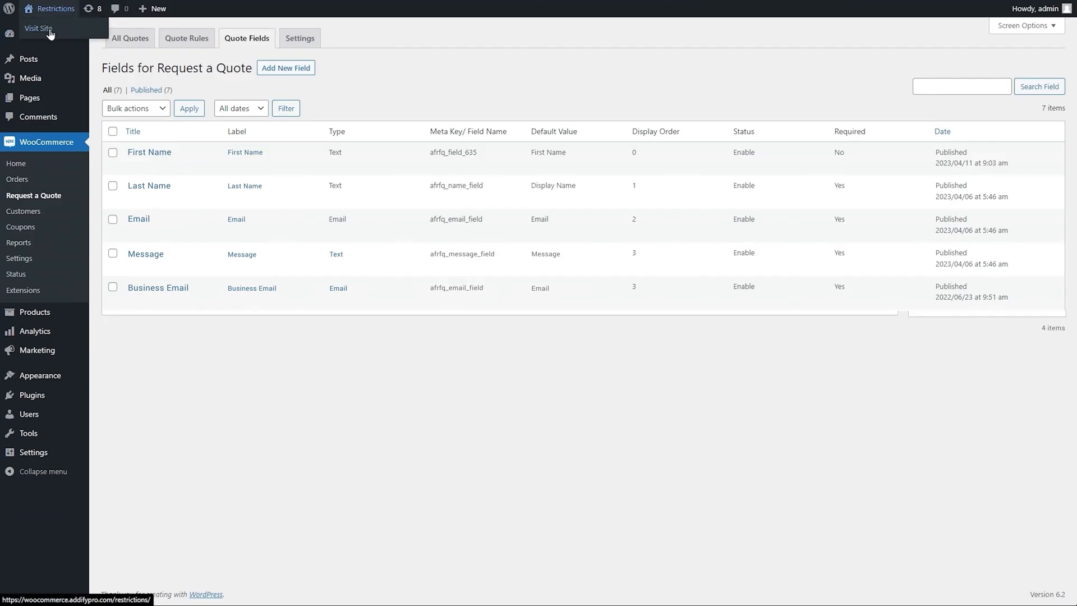
left_click(743, 386)
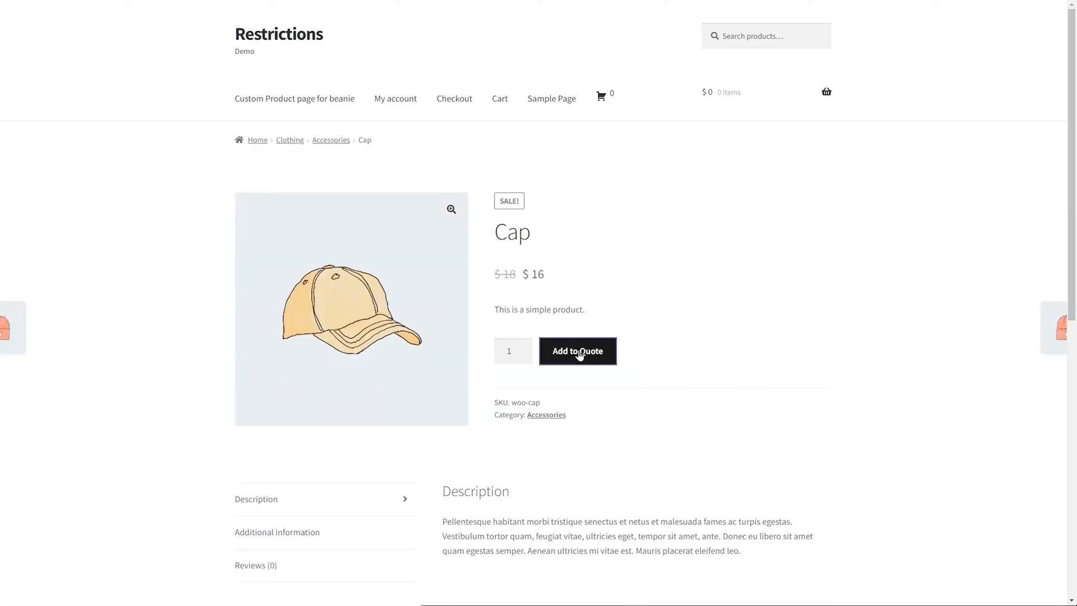
left_click(580, 353)
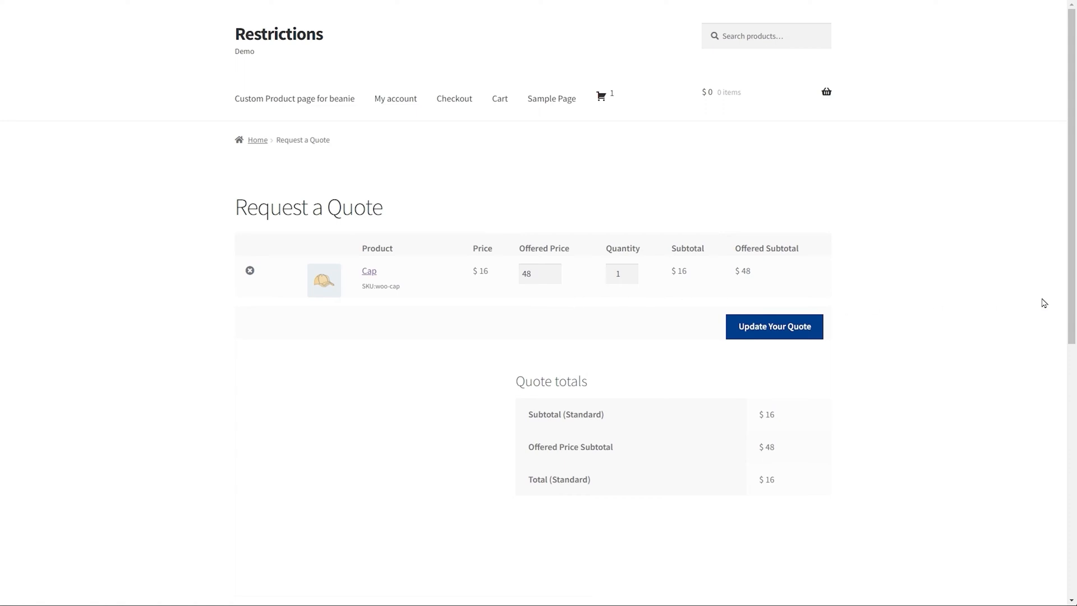
left_click_drag(1073, 304, 1073, 528)
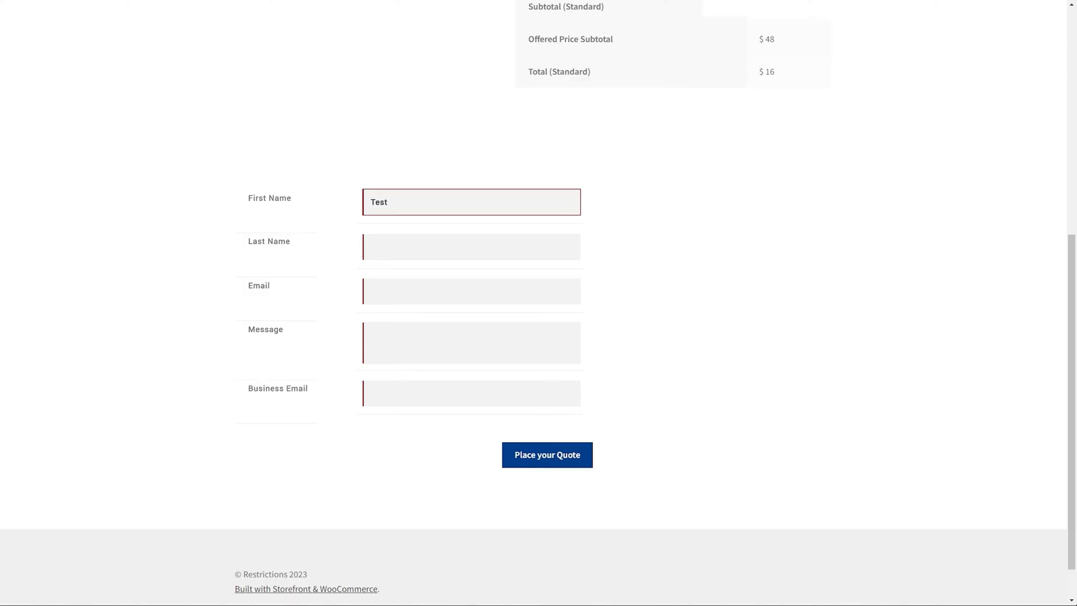
- Fill the name, email, message and business email fields and place the quote
key("Tab")
type("Xyz")
key("Tab")
type("Test@gmail.com")
key("Tab")
type("All caps in multicolors")
key("Tab")
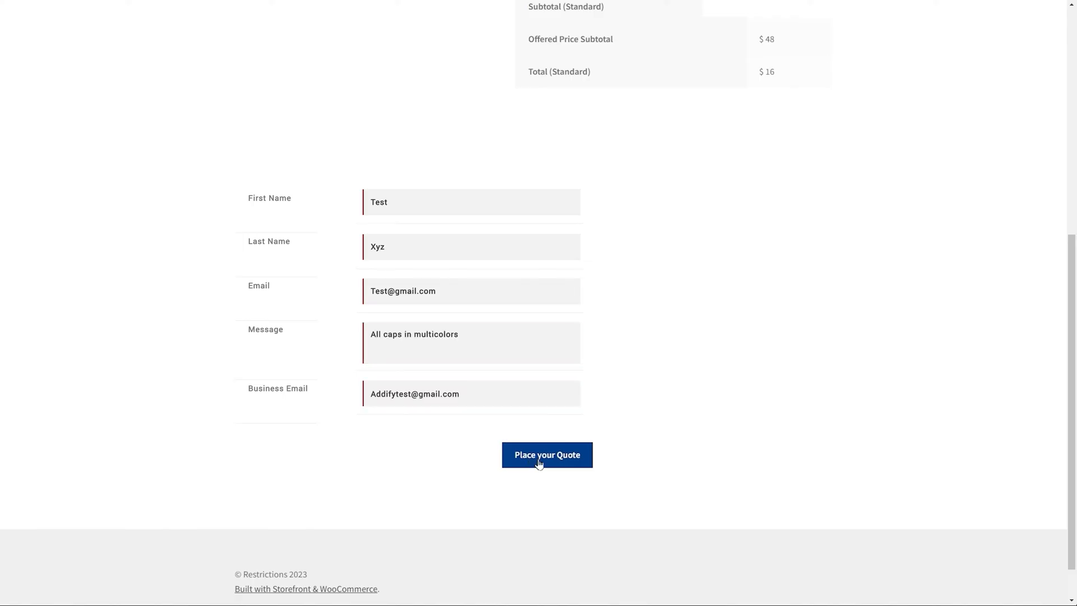
left_click(539, 461)
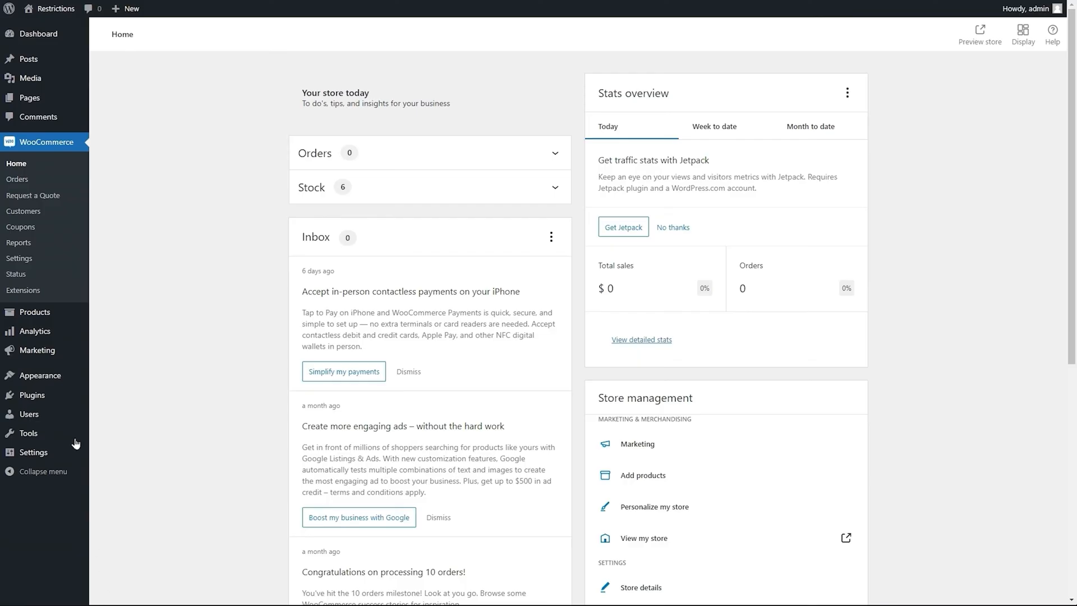
- Edit quote Test, reviewing its Pending status and leaving the Cap's offered price at 50
left_click(33, 195)
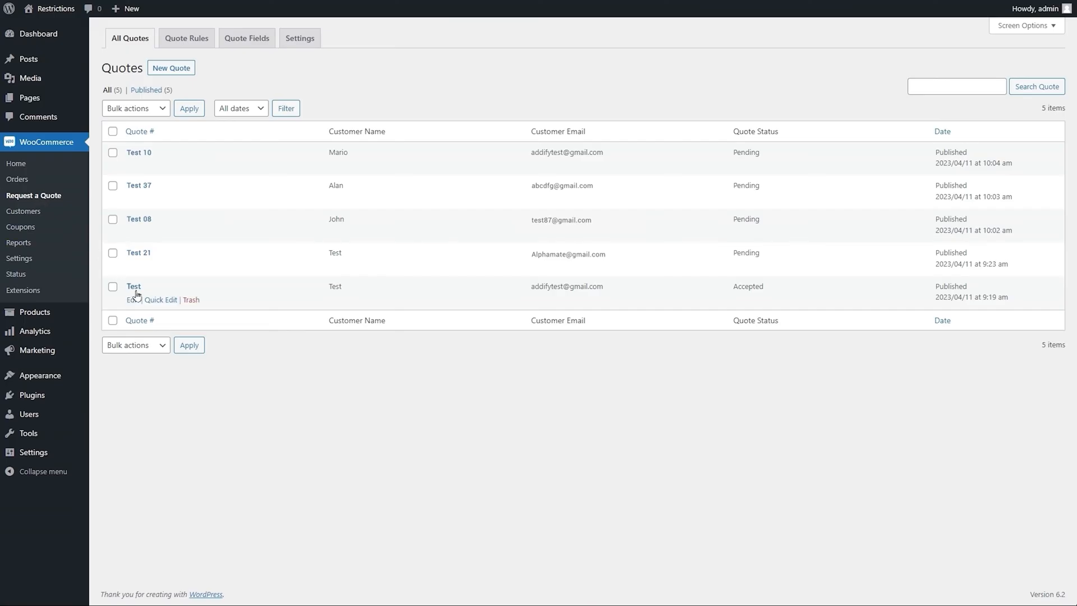
left_click(132, 300)
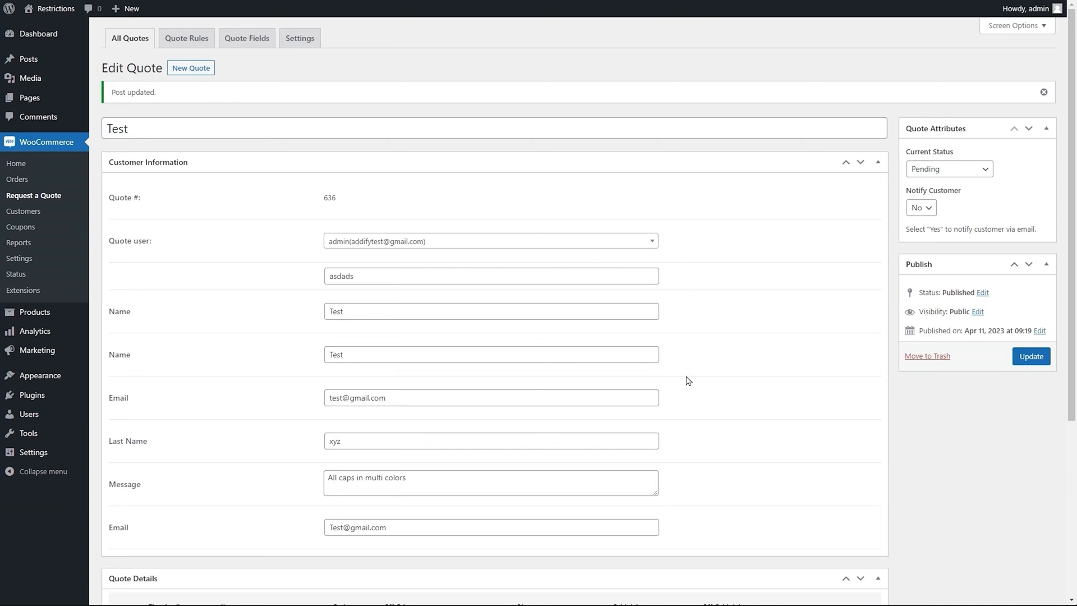
left_click_drag(1073, 254, 1072, 438)
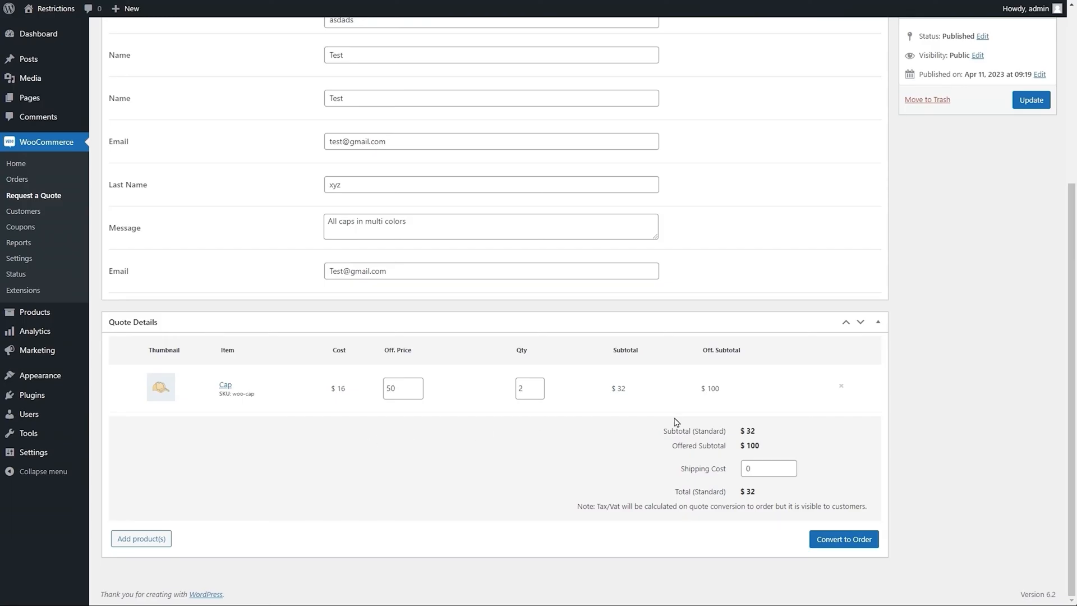
left_click_drag(1071, 371, 1072, 127)
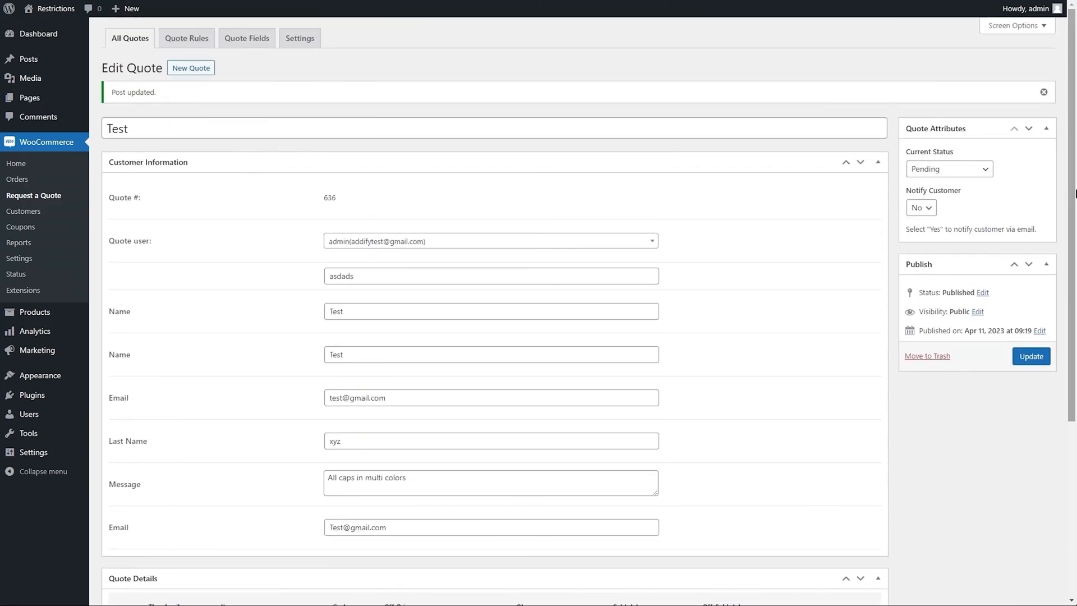
left_click(985, 169)
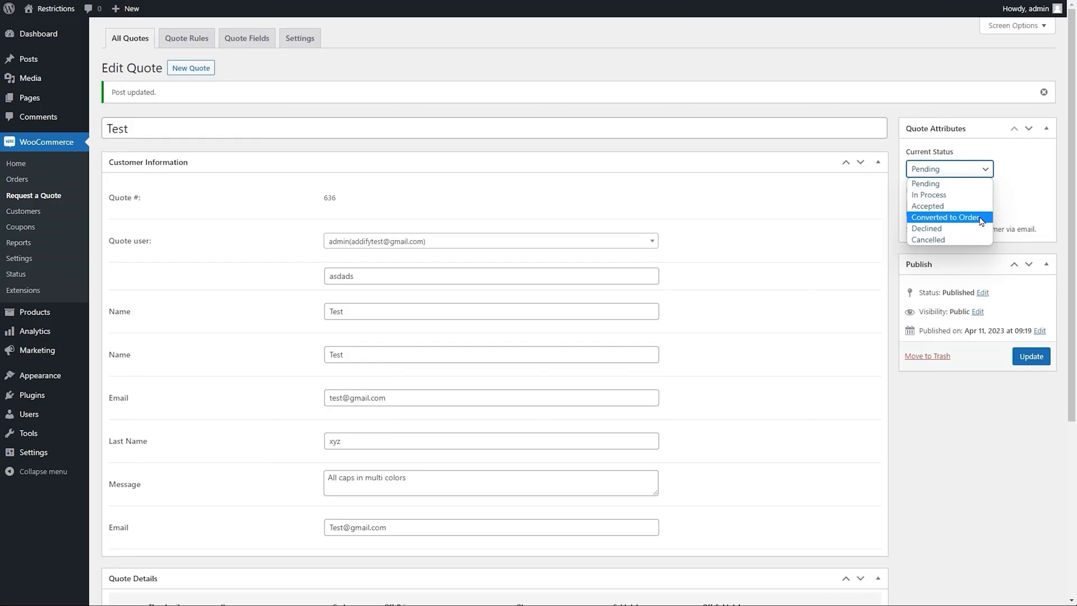
left_click(985, 179)
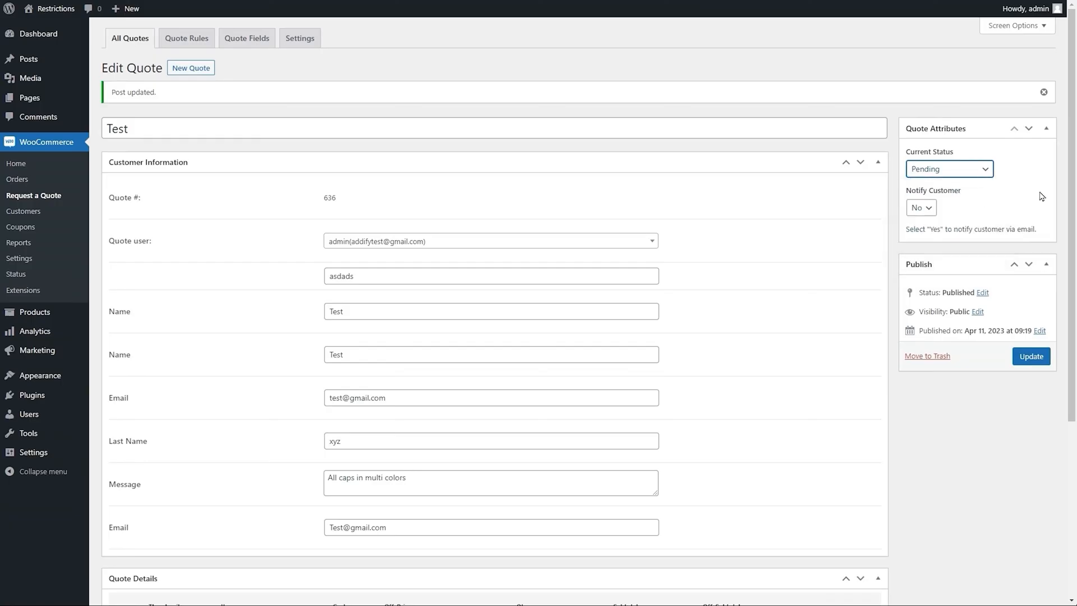
scroll(589, 337, "down", 5)
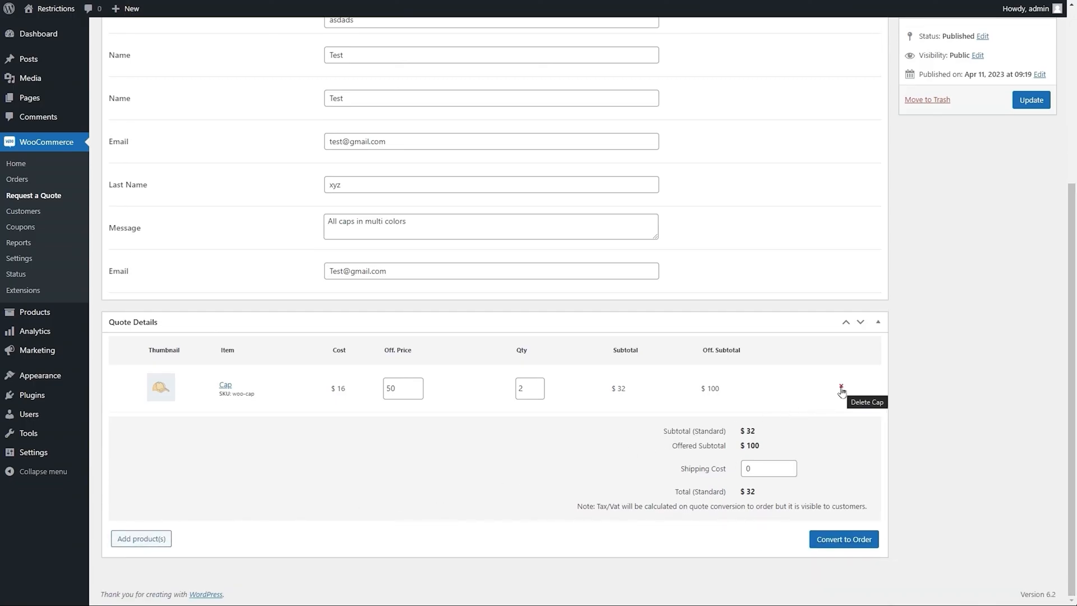
left_click(417, 386)
left_click(416, 393)
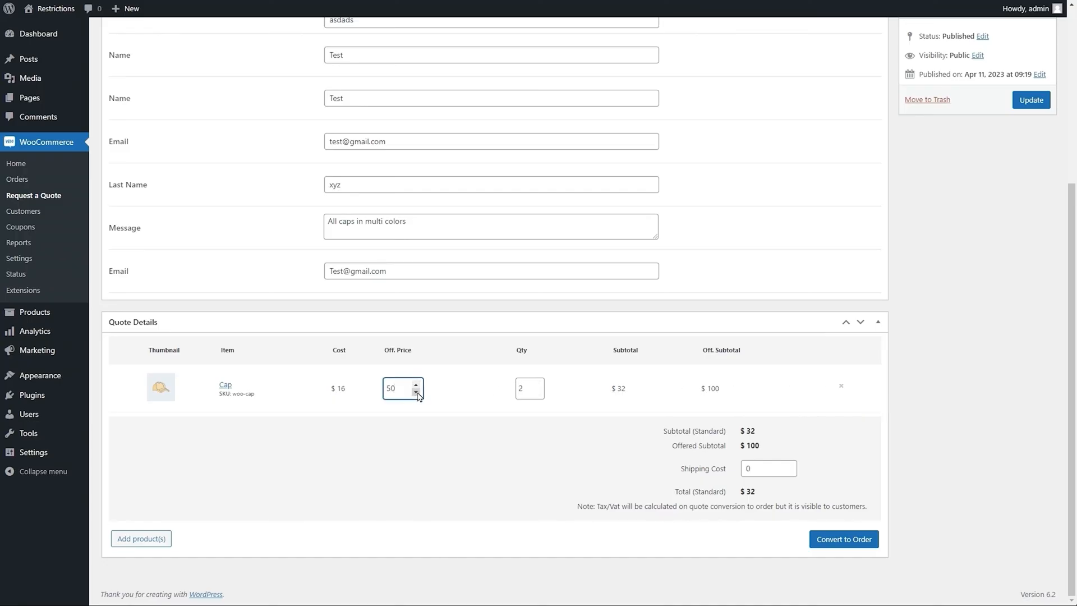
left_click(816, 400)
left_click_drag(1070, 380, 1070, 126)
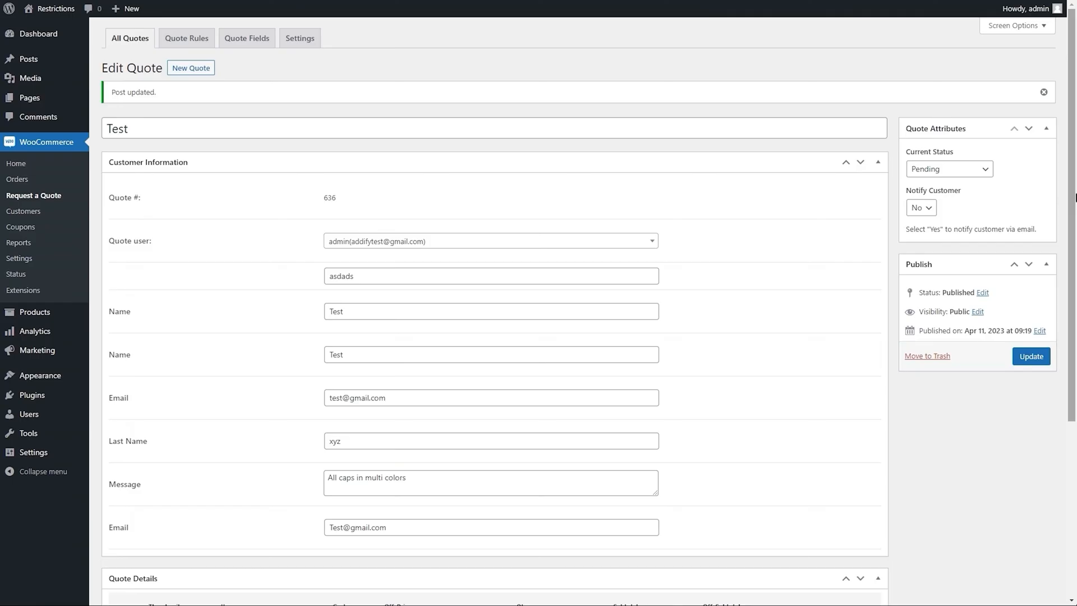
- Set Notify Customer to Yes, mark the quote Accepted, and update it
left_click(921, 208)
left_click(919, 235)
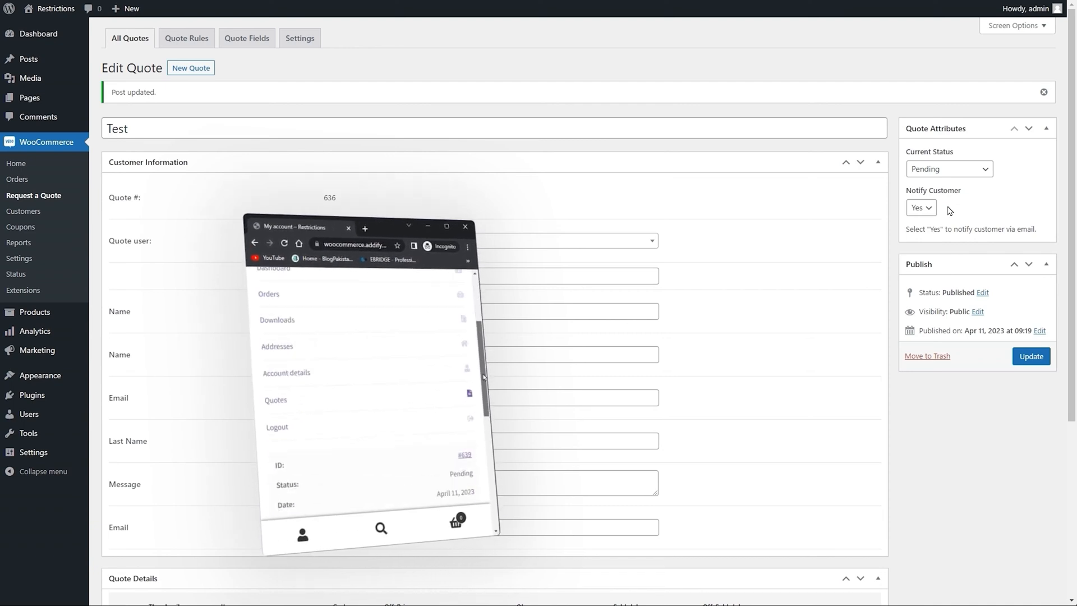
left_click(950, 169)
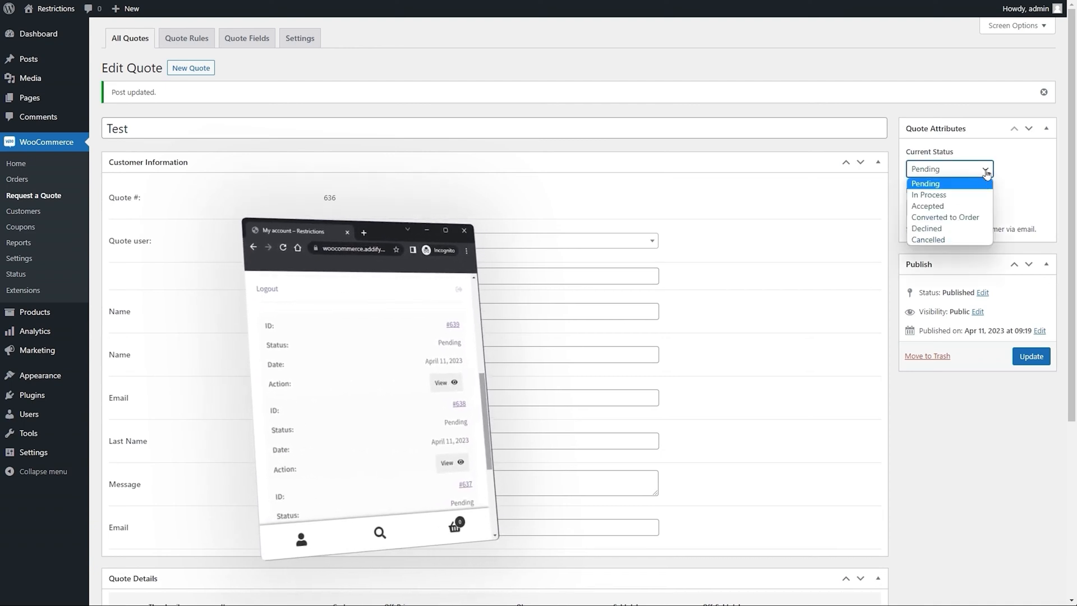
left_click(934, 208)
left_click(1031, 356)
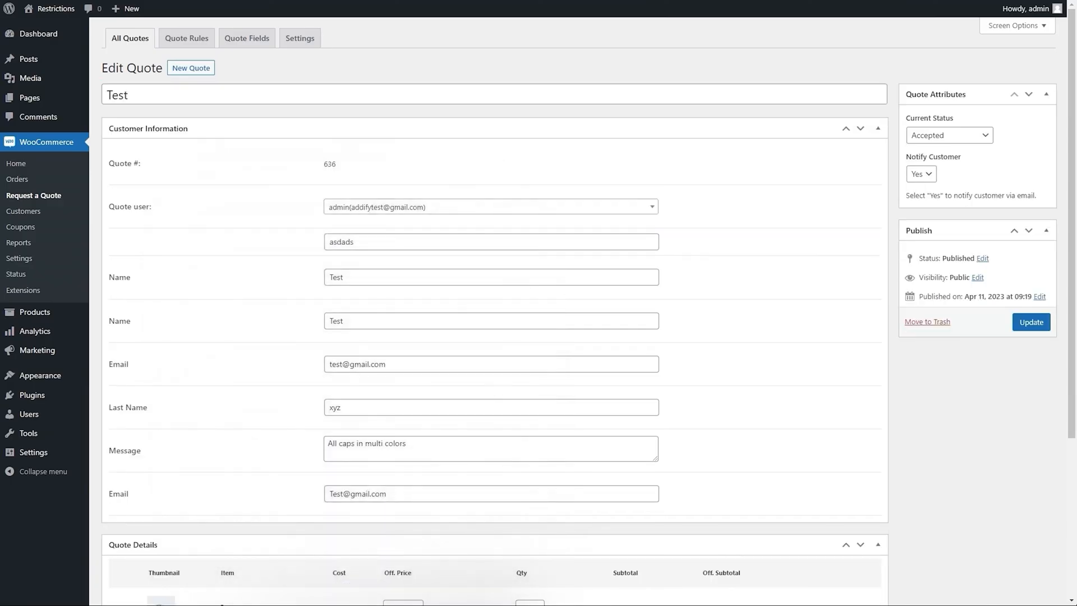
- Show the quote basket in the primary menu as a dropdown with Ajax add to quote on product and shop pages
left_click(299, 38)
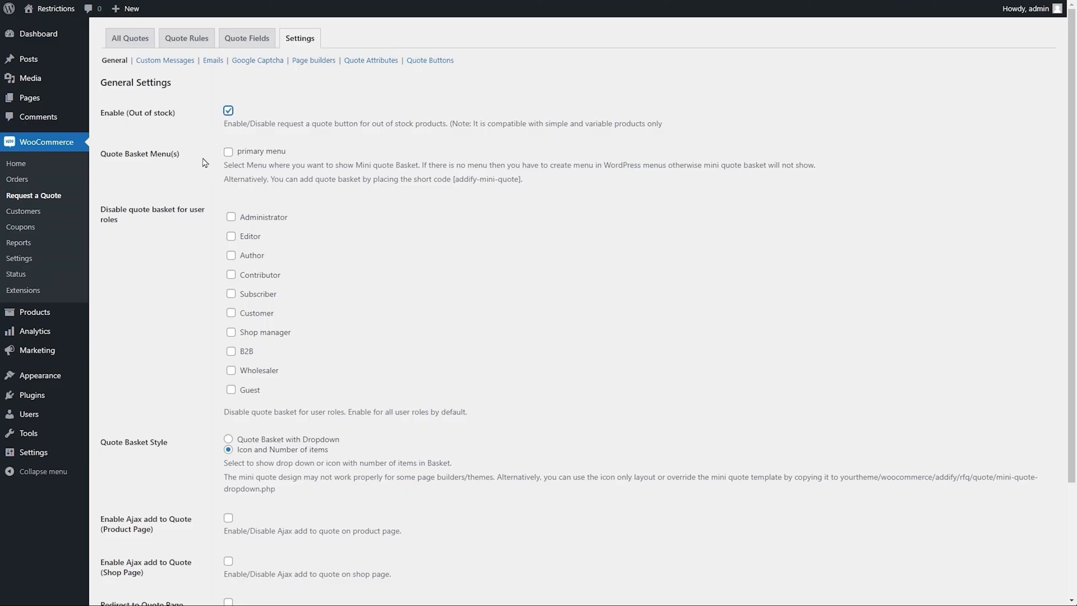
left_click(228, 152)
left_click(228, 439)
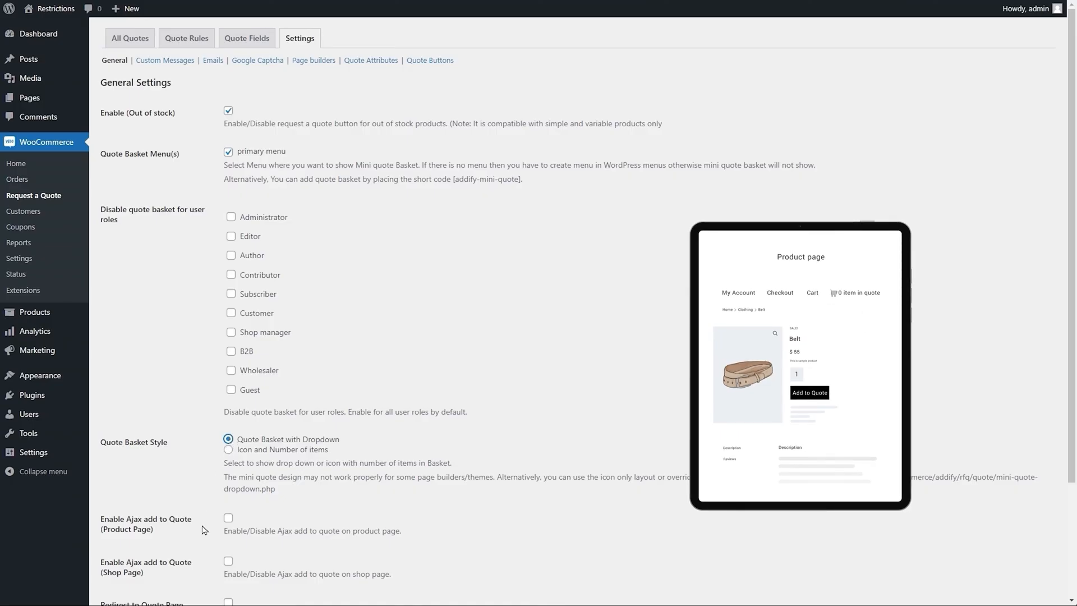
left_click(228, 518)
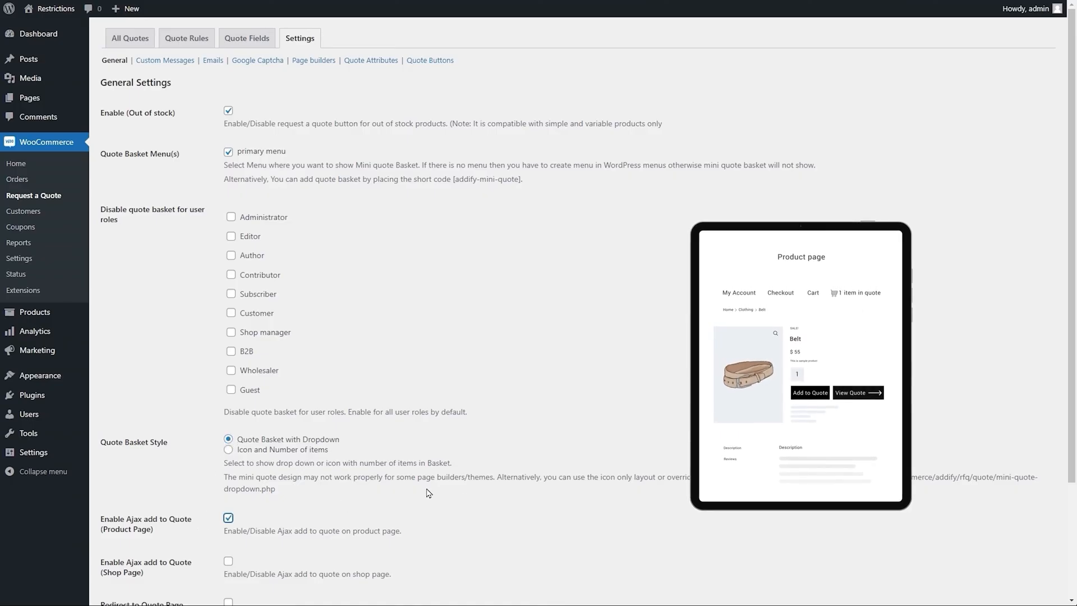
scroll(1042, 352, "down", 3)
scroll(757, 420, "down", 2)
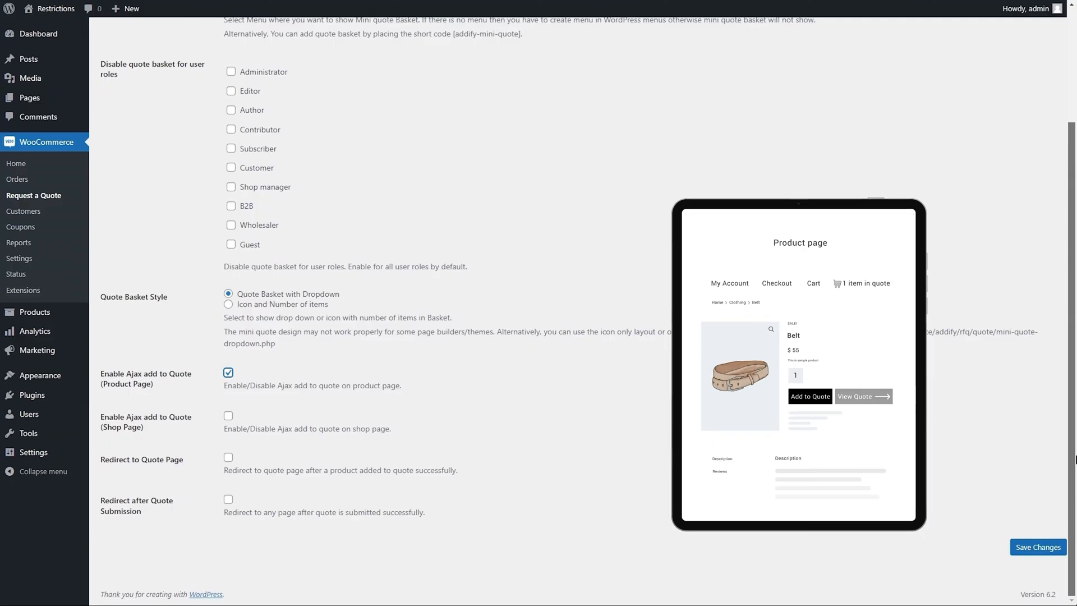
left_click(228, 415)
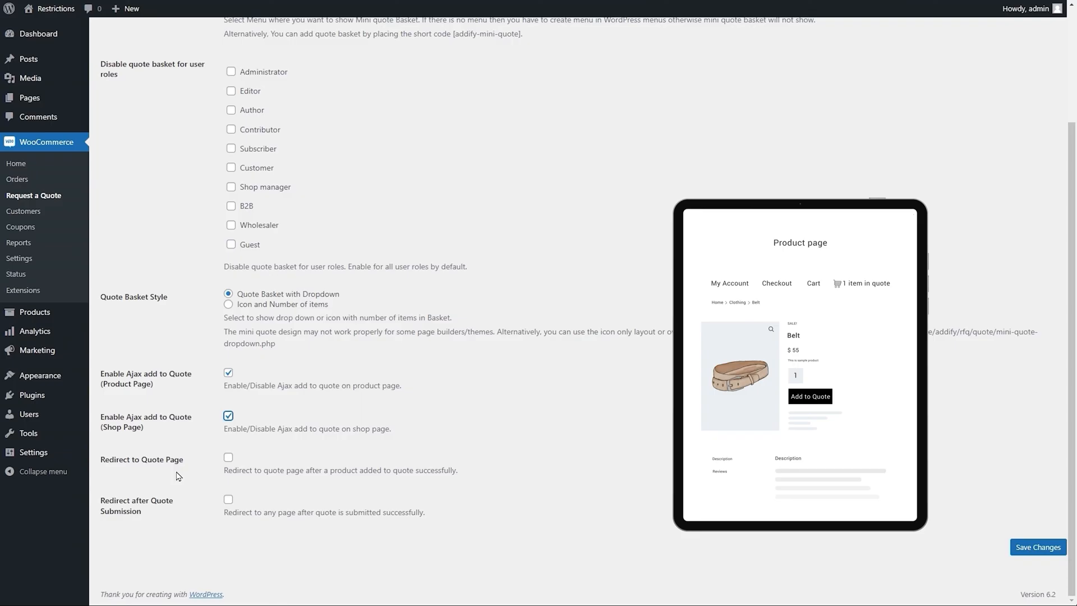
- Redirect to the quote page after adding products, leave redirect after submission off, and save
left_click(228, 457)
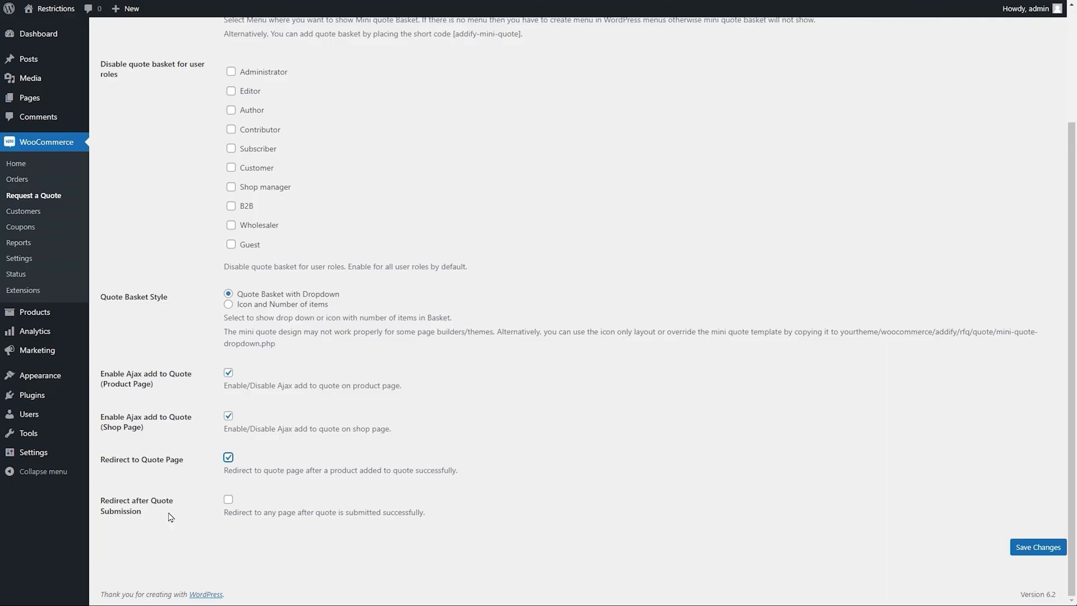
left_click(229, 499)
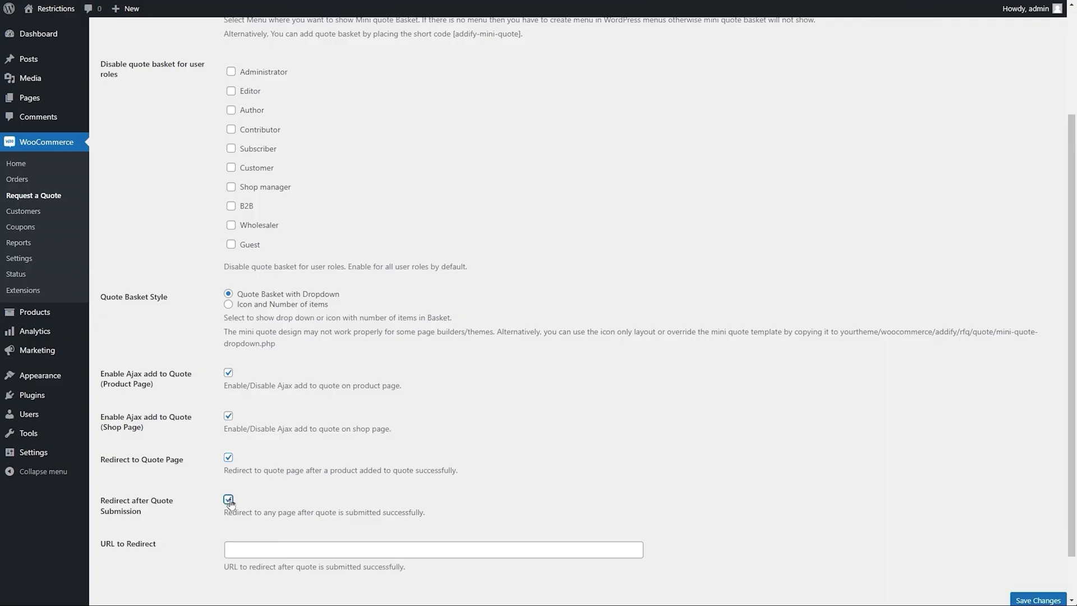
left_click(255, 551)
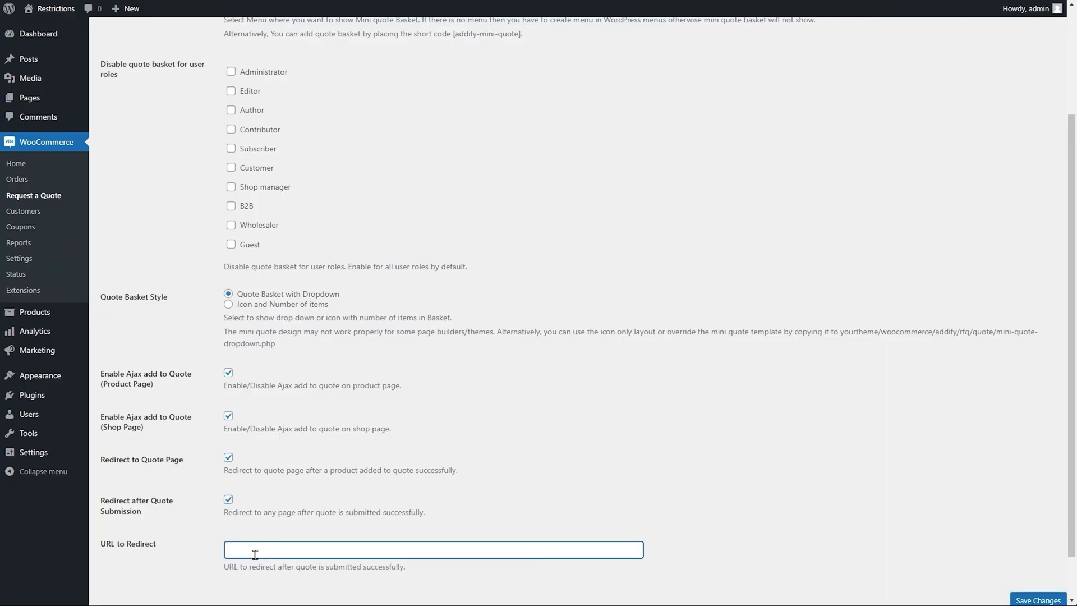
left_click(228, 499)
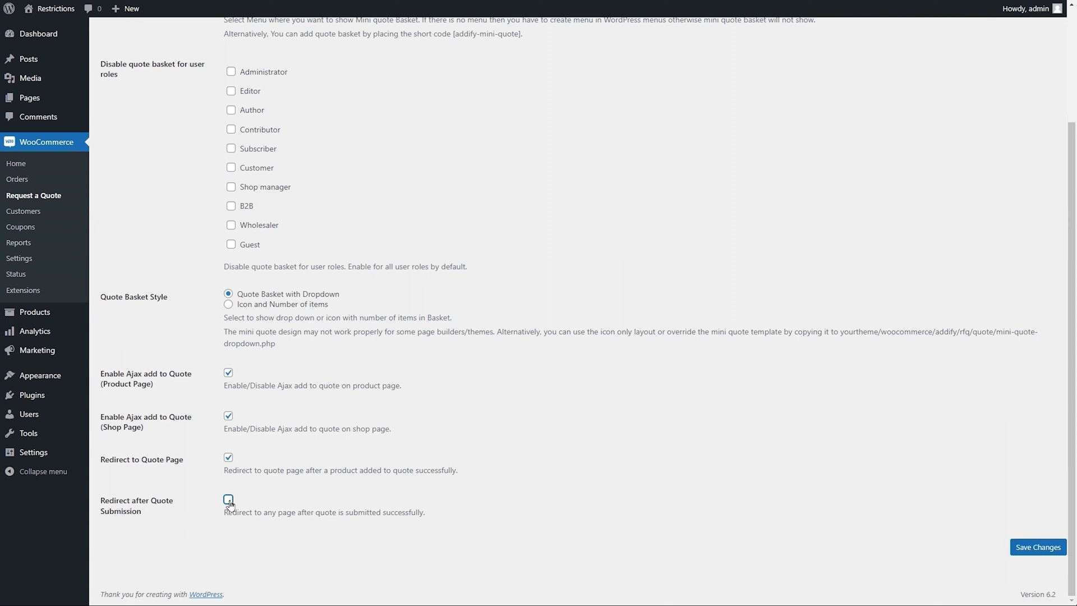
left_click(1037, 547)
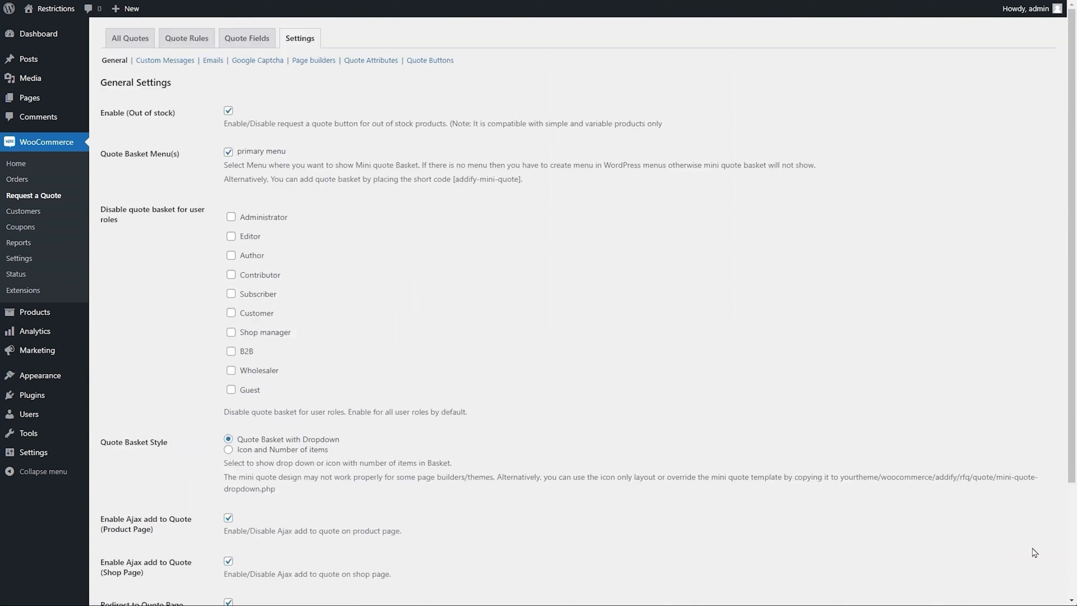
- Paste the quote-submitted success message, set basket button text 'View Quote', and save Custom Messages
left_click(166, 60)
left_click(263, 112)
type("Your Quote was Submitted Successfully.")
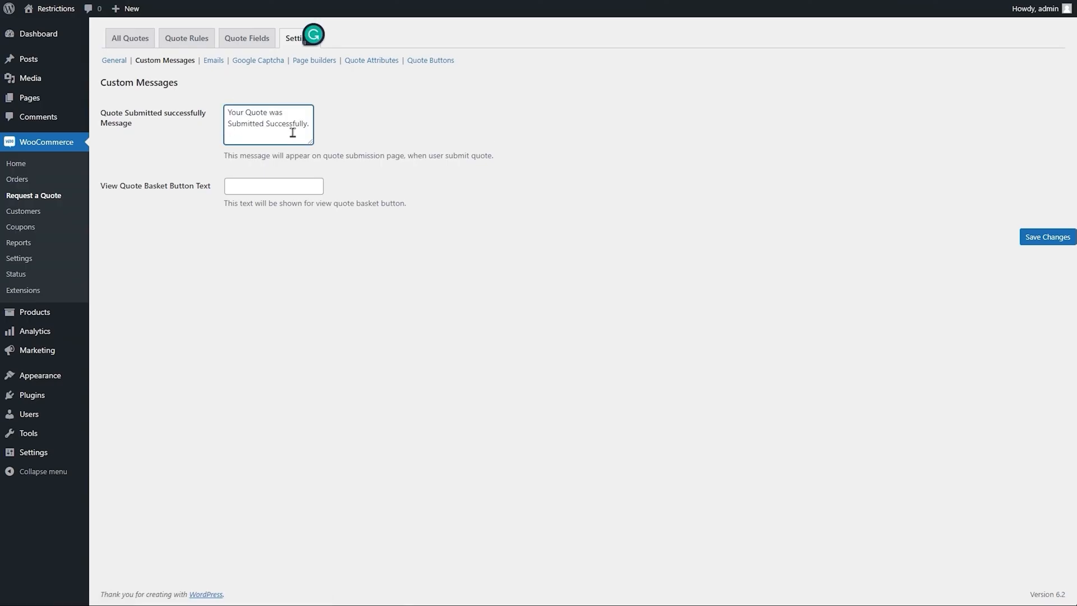
left_click(297, 186)
type("View Quote")
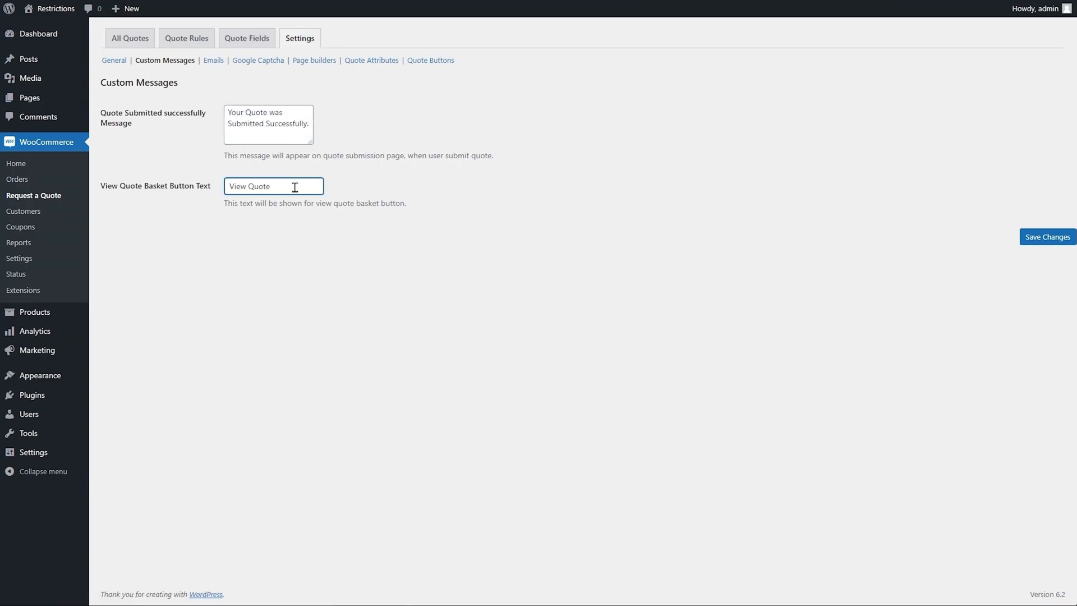
left_click(1036, 237)
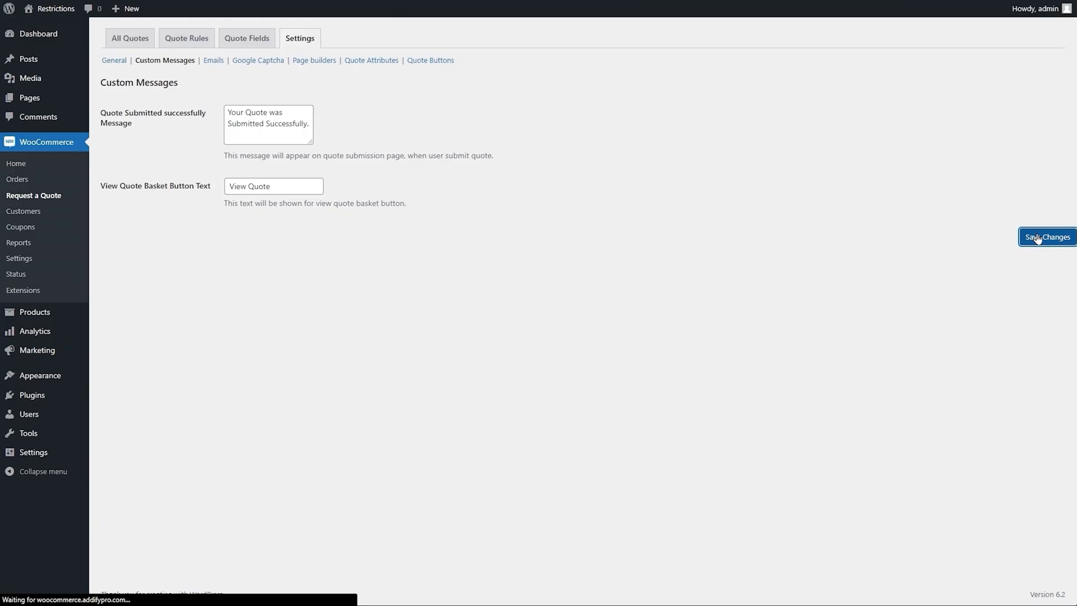
left_click(212, 95)
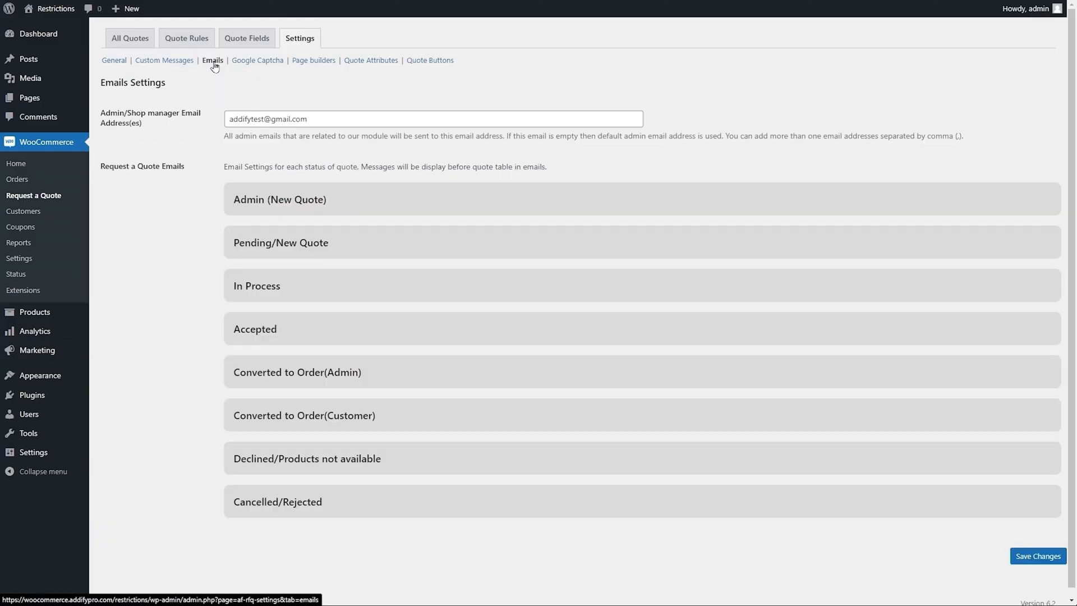
- Review the Admin (New Quote) email settings, then browse Google Captcha and Page builders unchanged
left_click(442, 199)
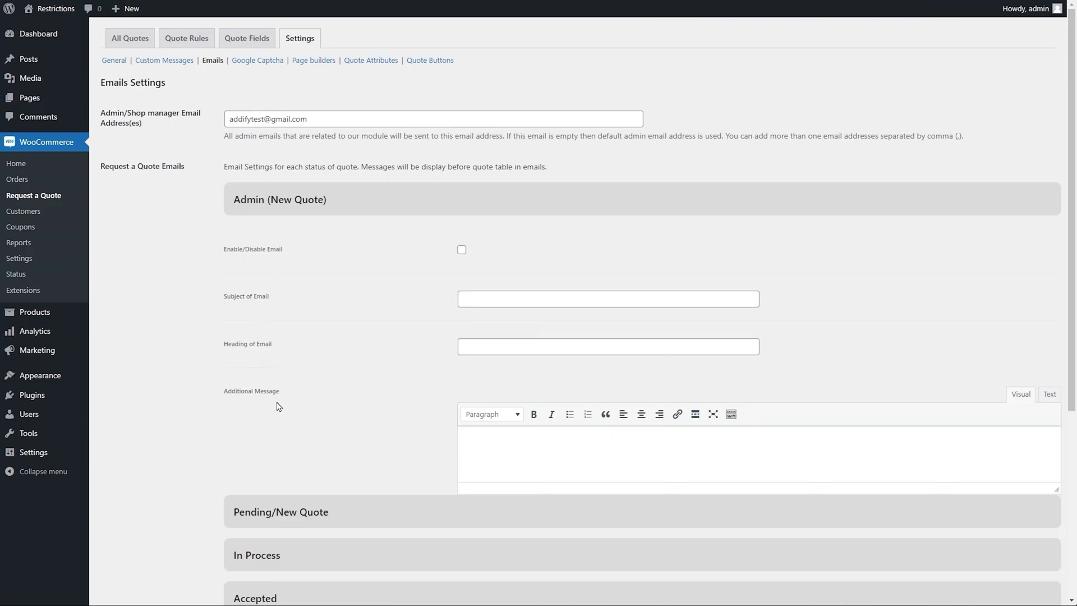
left_click(413, 204)
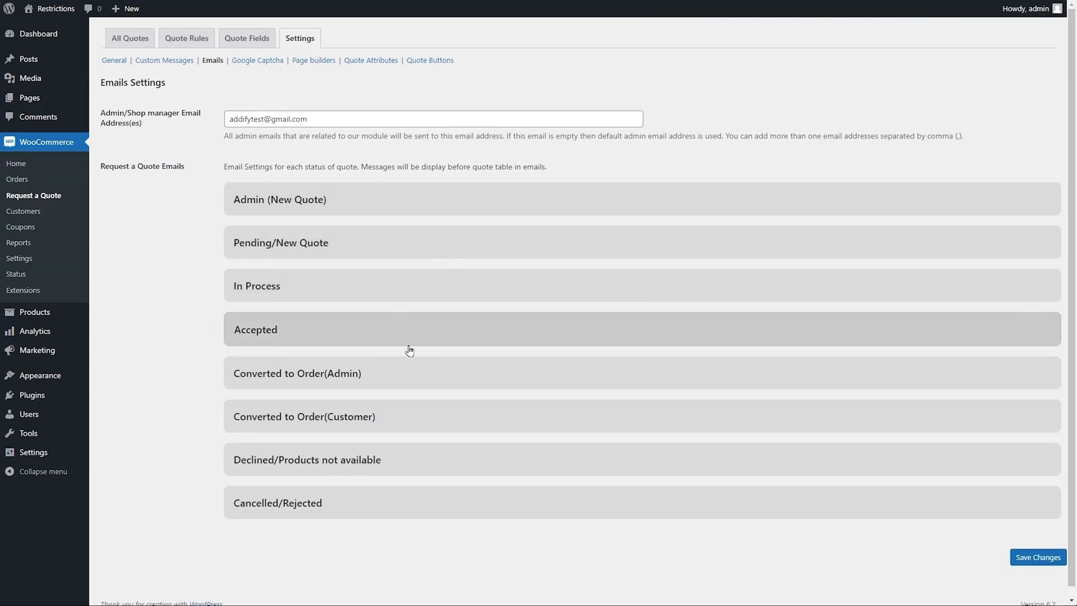
left_click(257, 61)
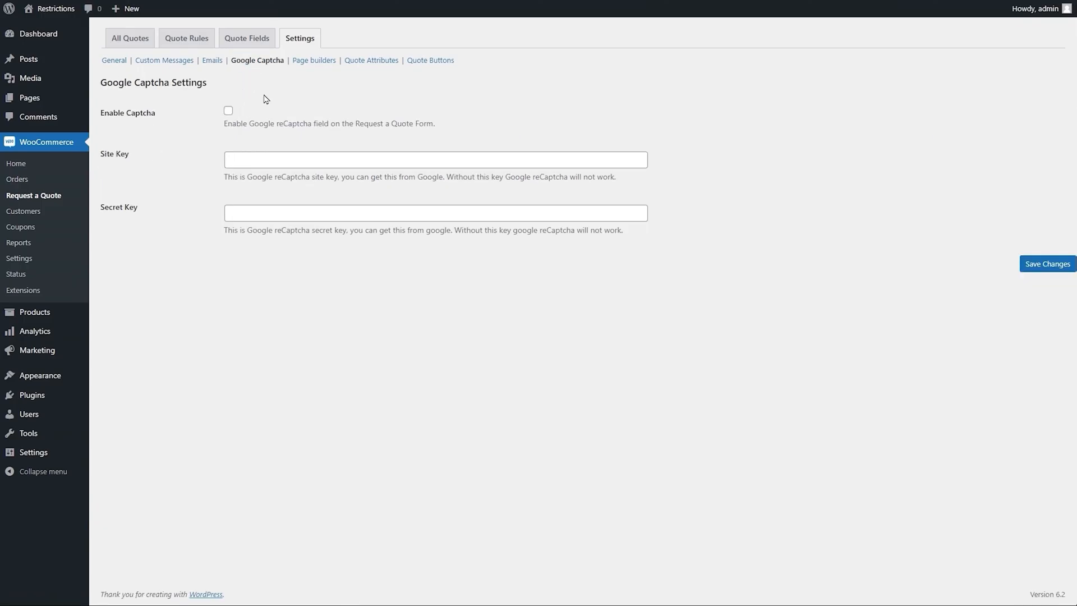
left_click(313, 61)
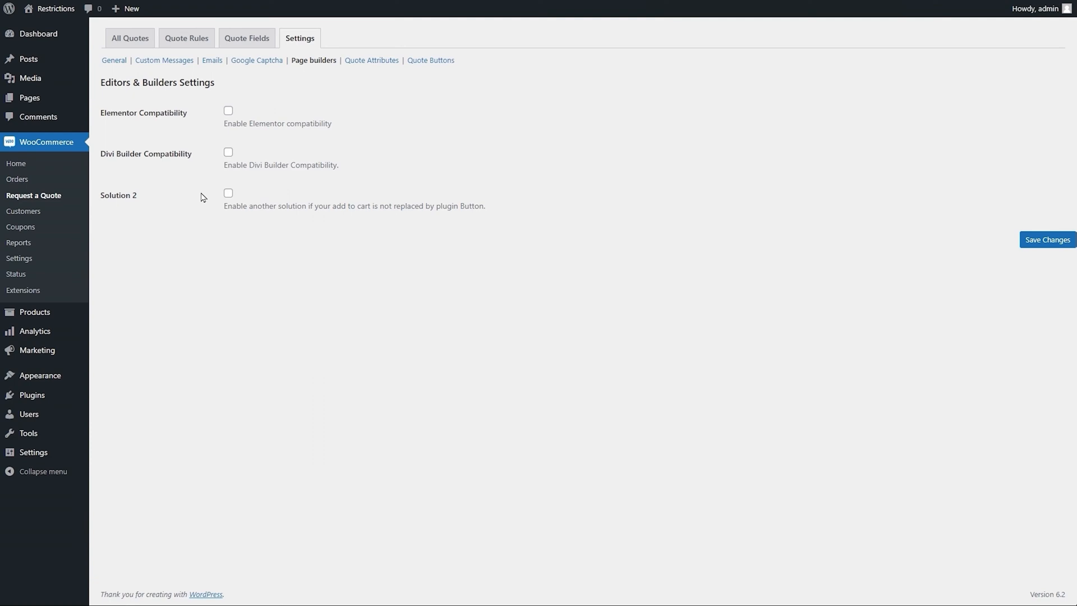
- Enable product price and offered price in the quote basket with a 10 percent offered-price increase
left_click(371, 61)
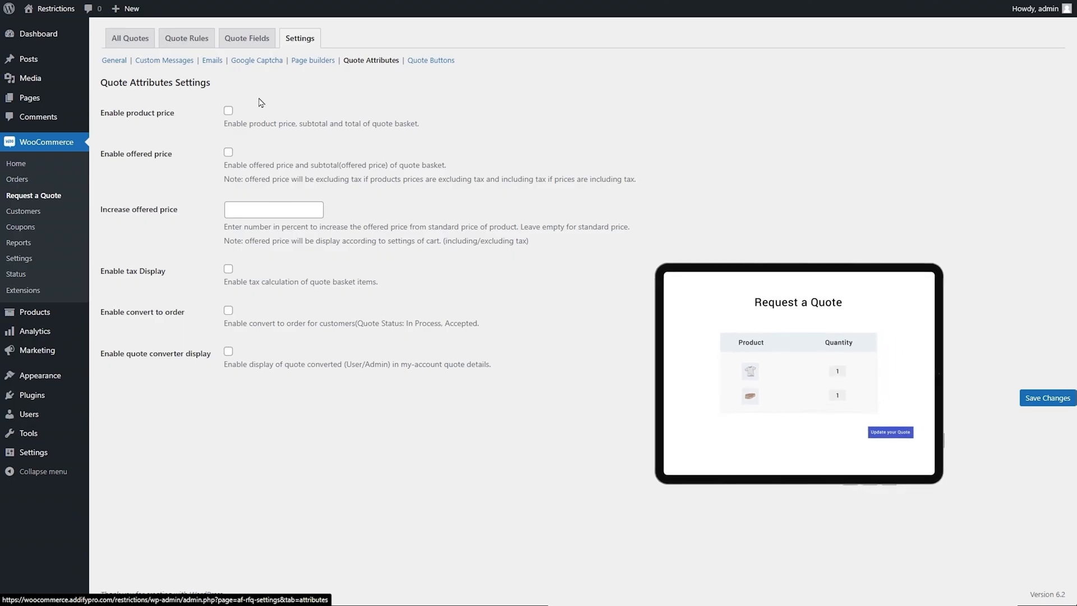
left_click(228, 111)
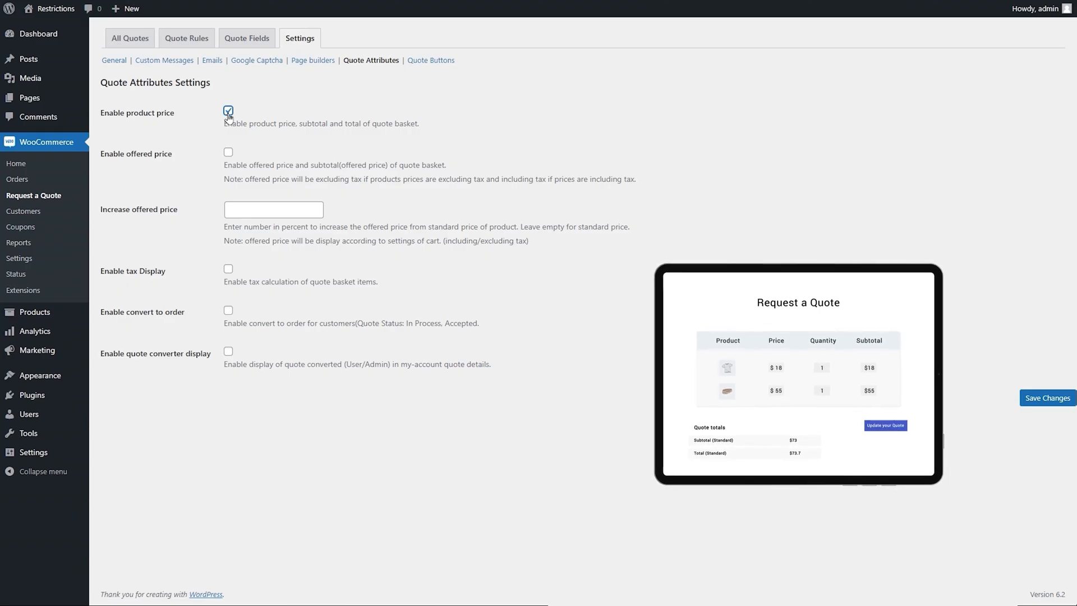
left_click(229, 153)
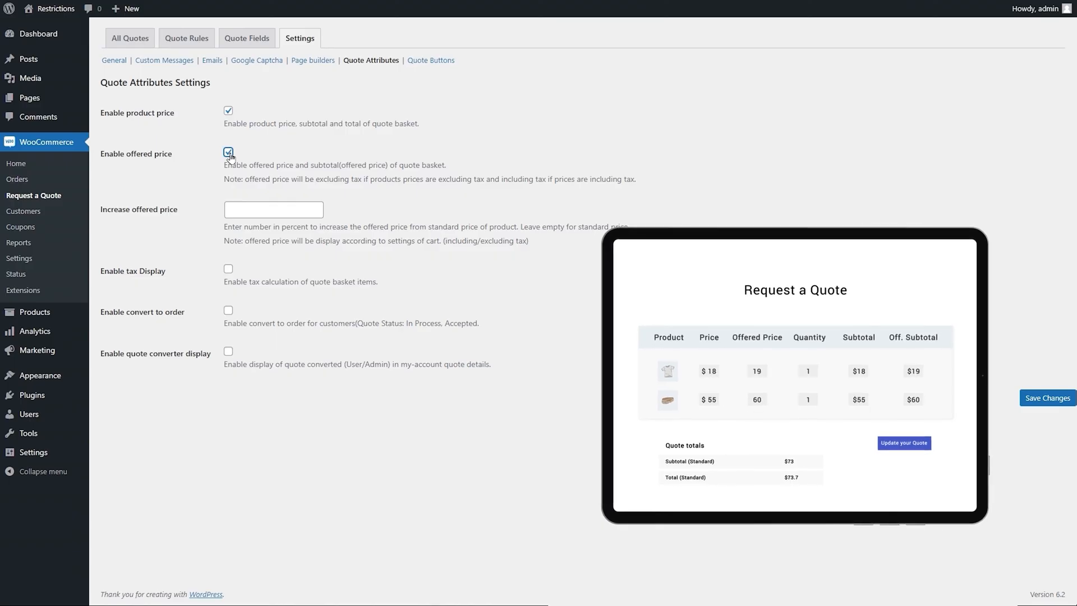
left_click(260, 210)
type("10")
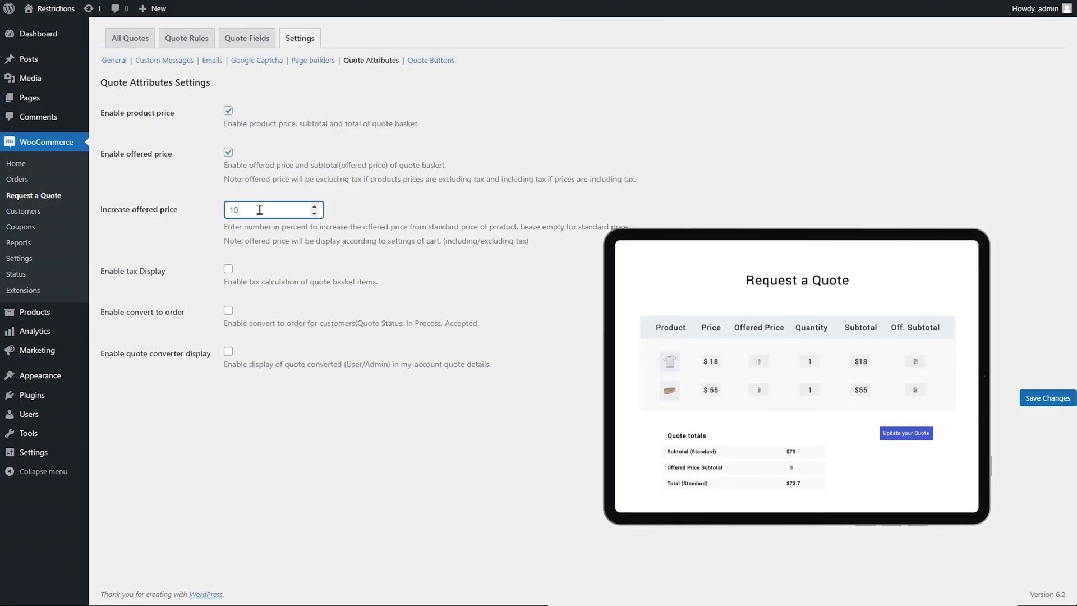
left_click(155, 278)
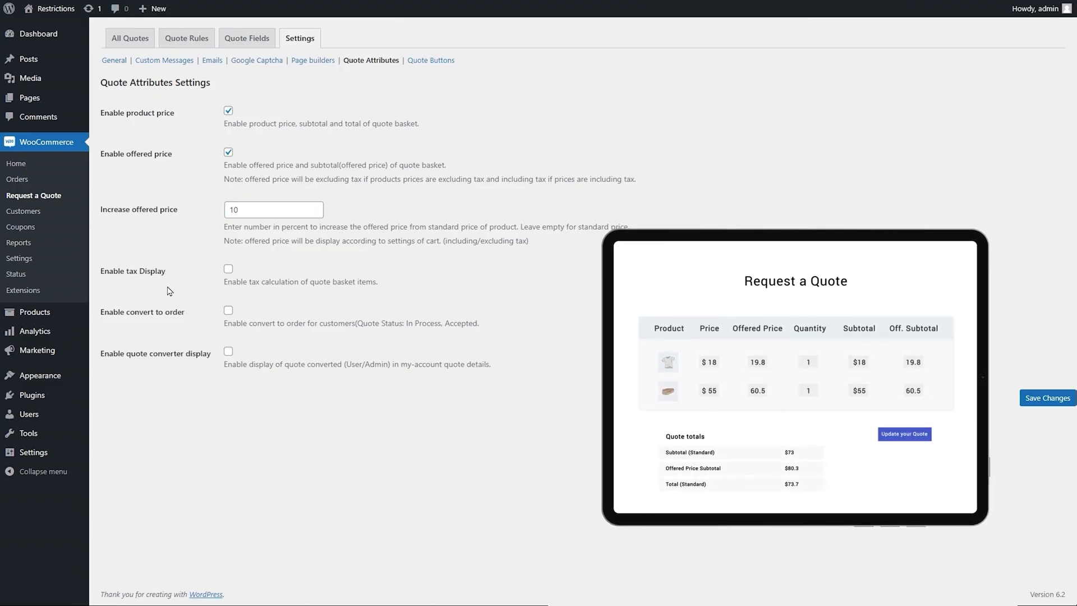
- Enable tax display, customer convert-to-order and the quote converter, and save the attributes
left_click(227, 269)
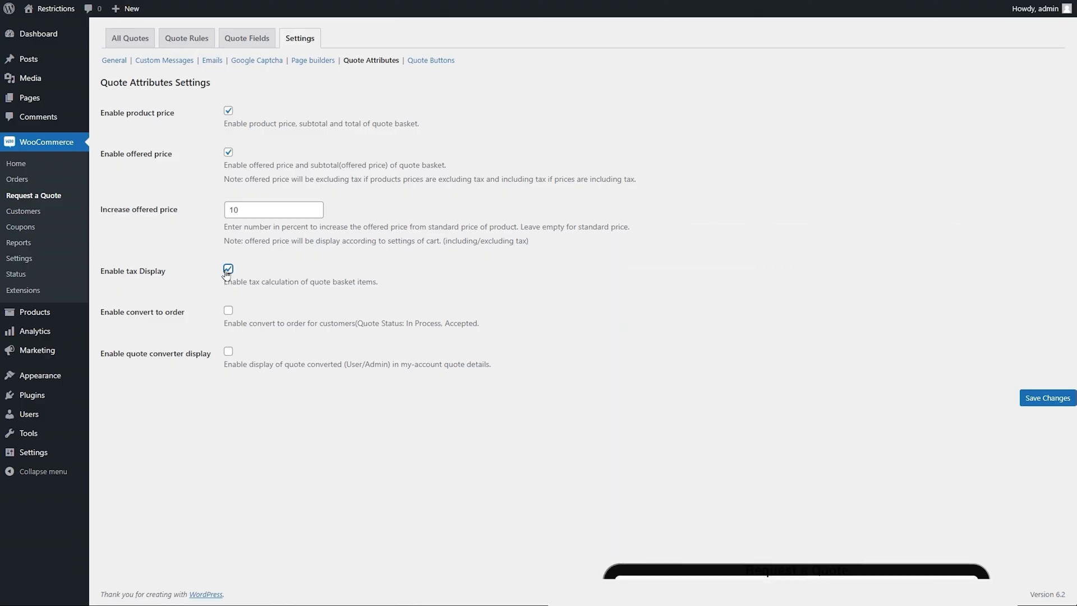
left_click(228, 310)
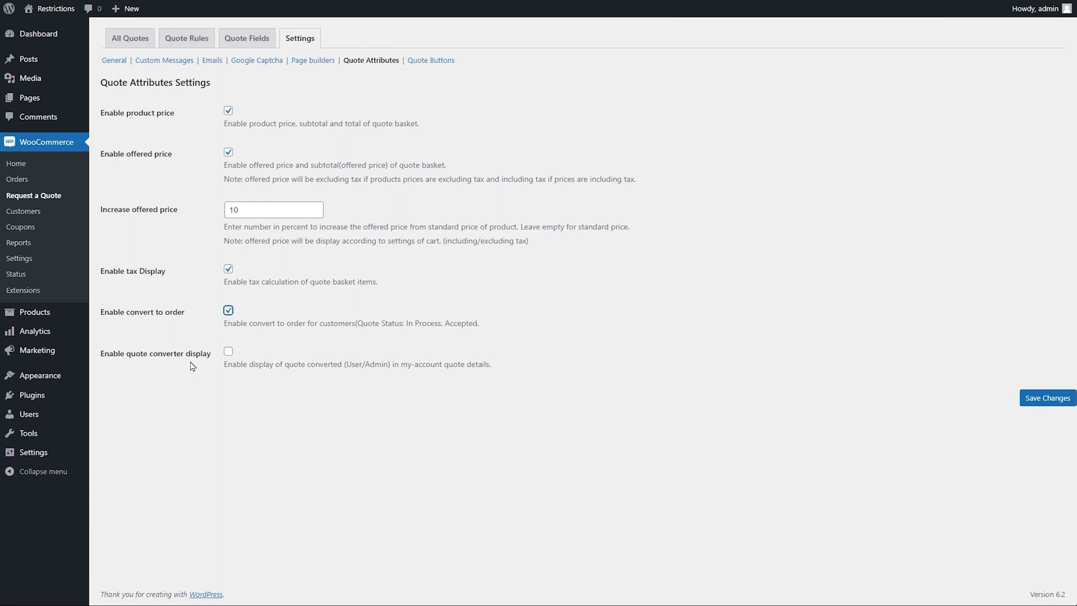
left_click(228, 350)
left_click(1043, 397)
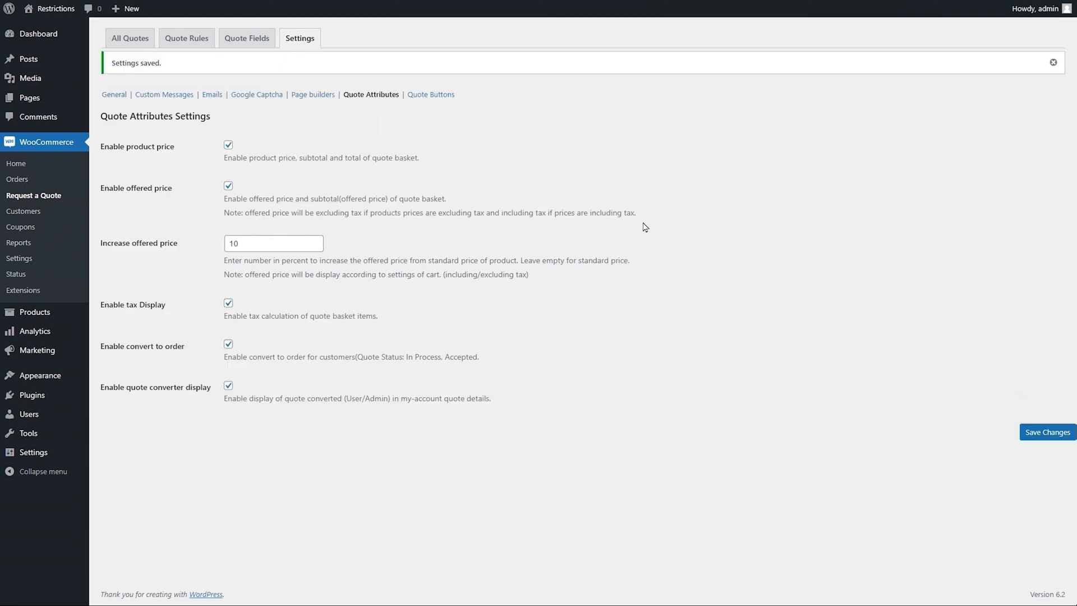
left_click(431, 94)
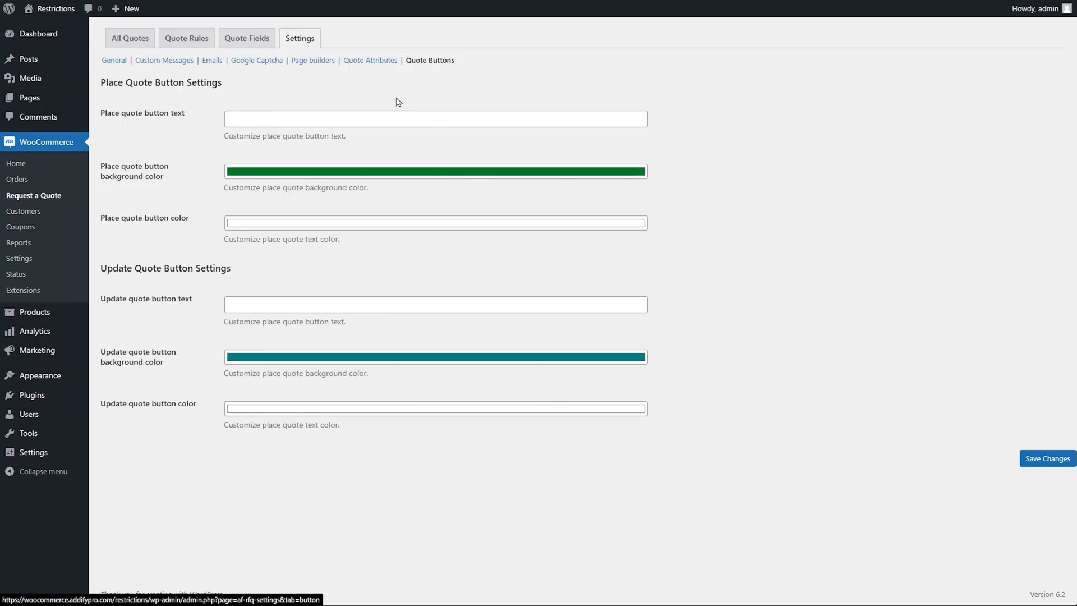
- Label the place-quote button 'Place your Quote' with a light blue background
left_click(384, 119)
type("Place your Quote")
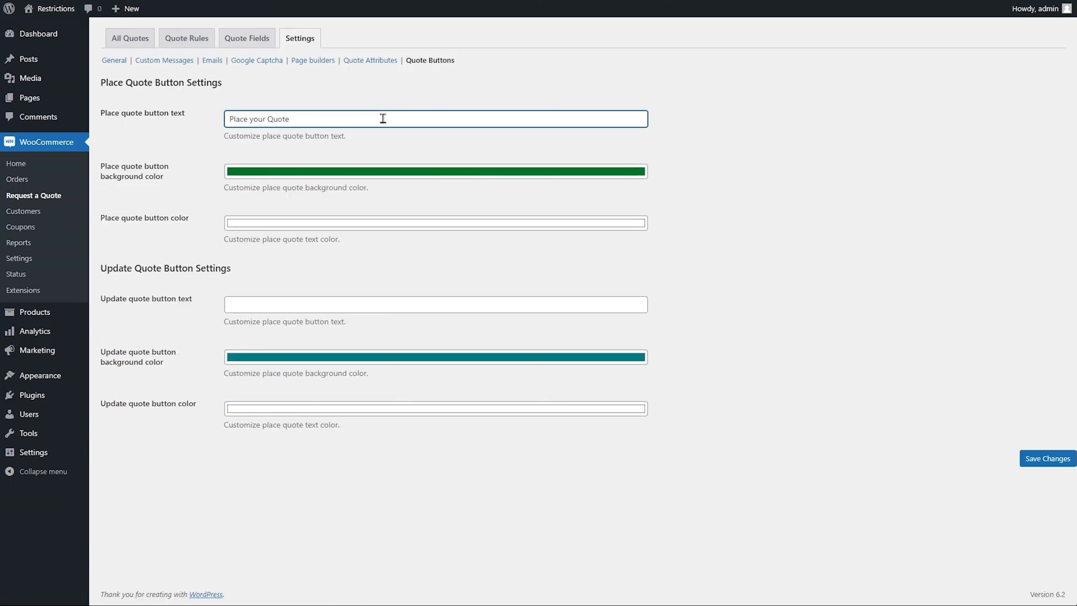
left_click(405, 173)
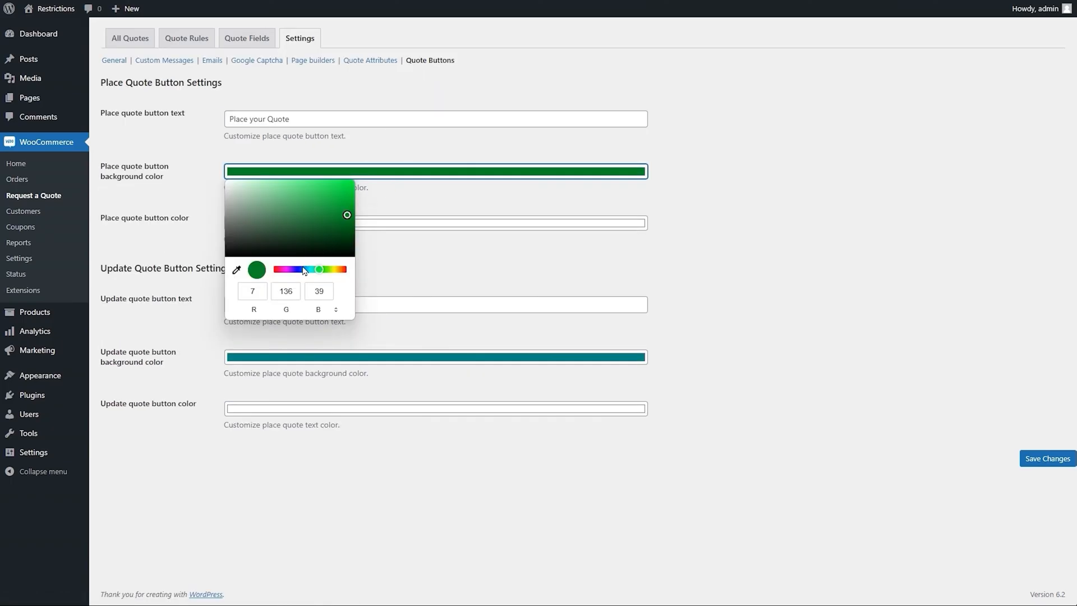
left_click(301, 269)
left_click(312, 224)
left_click(392, 191)
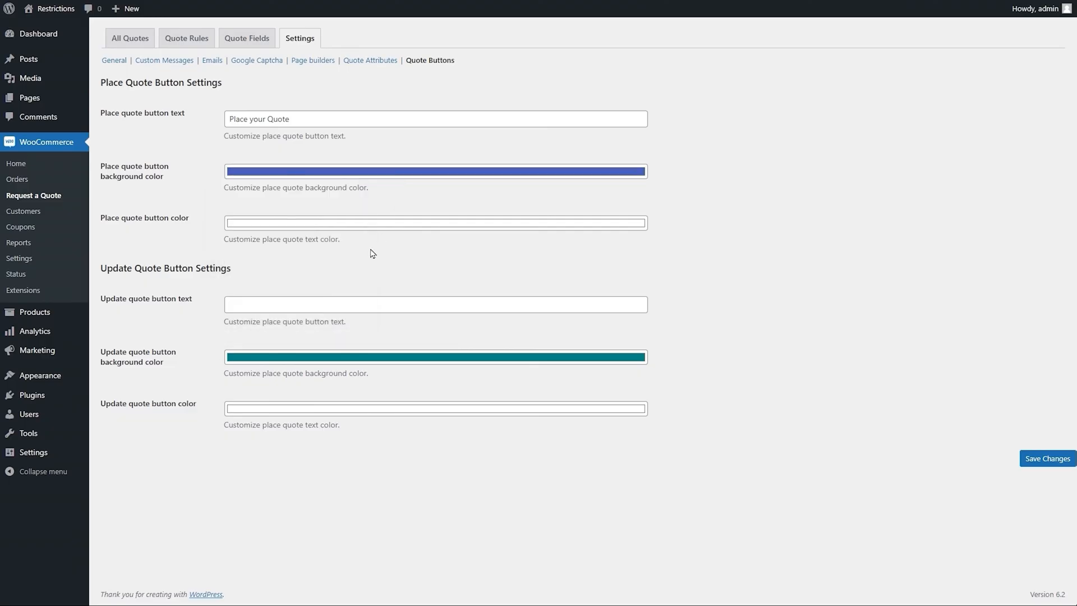
- Label the update button 'Update your quote' with a blue background
left_click(346, 305)
type("Update your quote")
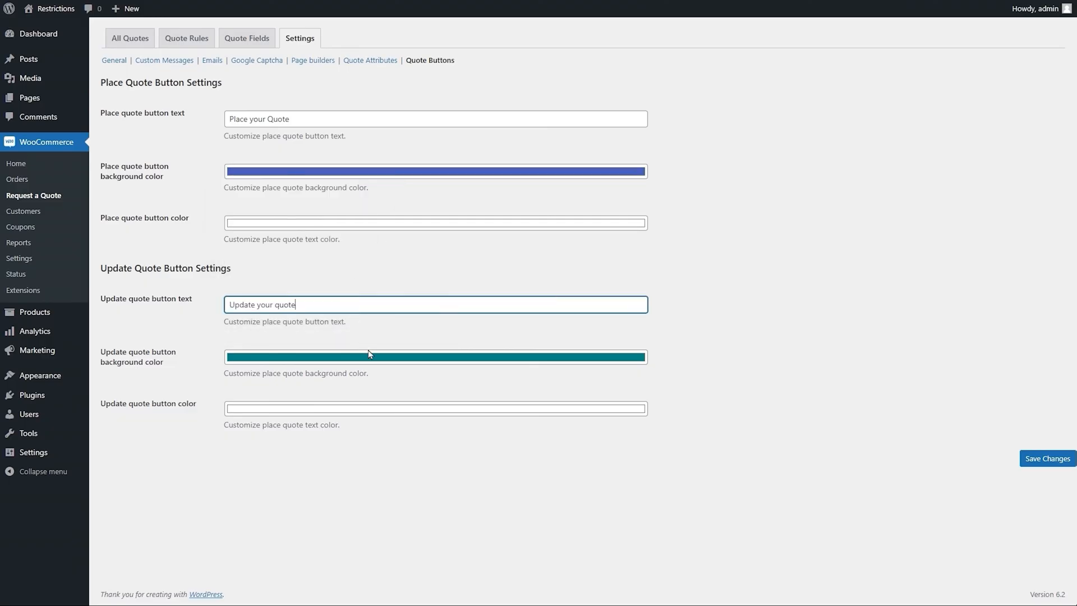
left_click(376, 357)
left_click(300, 455)
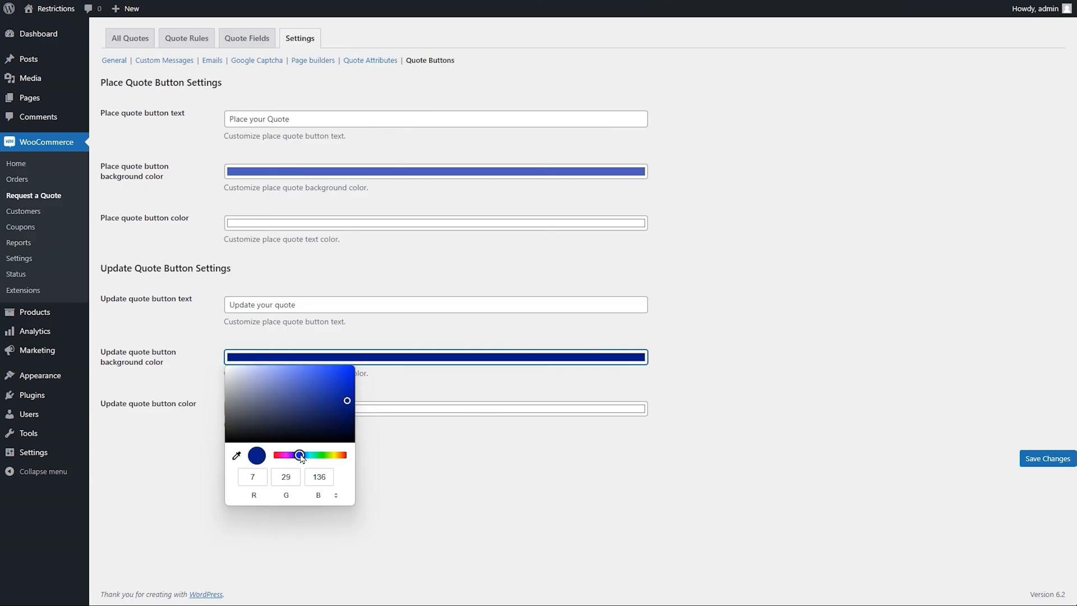